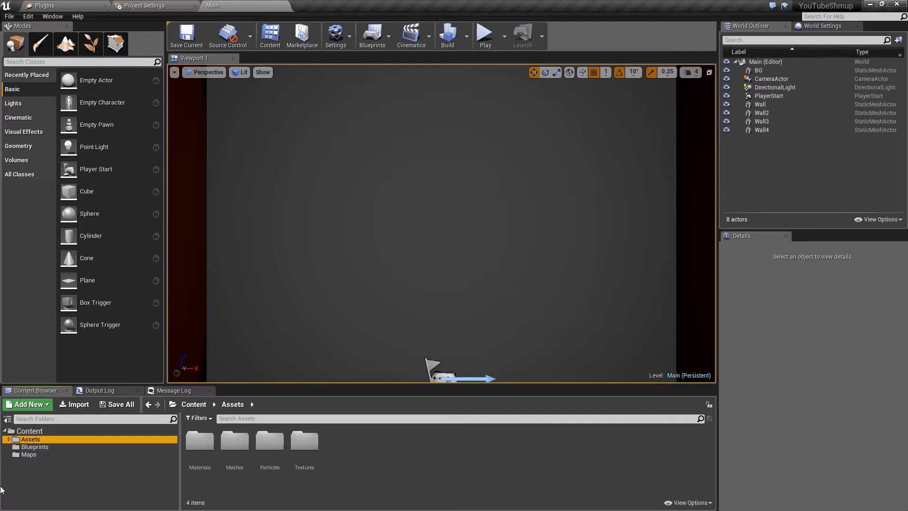
In the Assets/Materials folder, delete M_Pixel_Cube, M_Pixel_Cube_Blue_Inst, M_Pixel_Cube_Enemy_2_Inst and M_Pixel_Cube_Enemy_Inst.
double_click(36, 440)
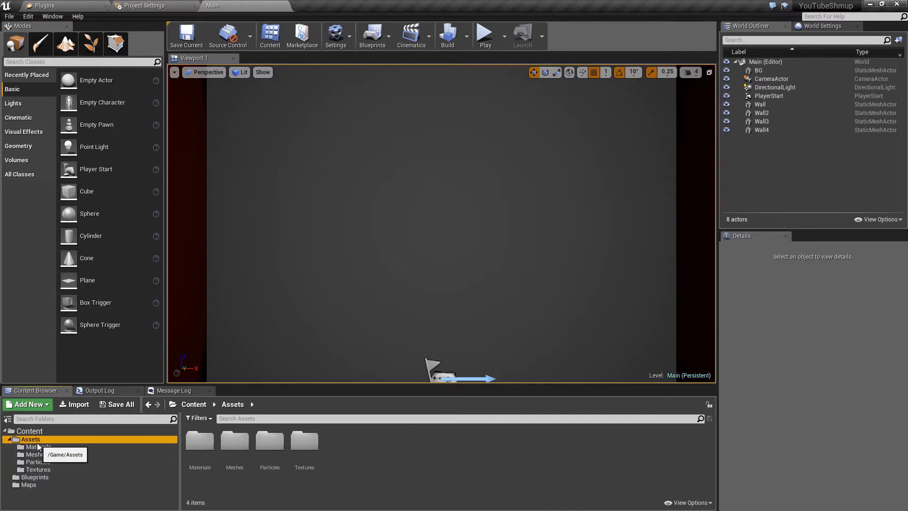
click(38, 447)
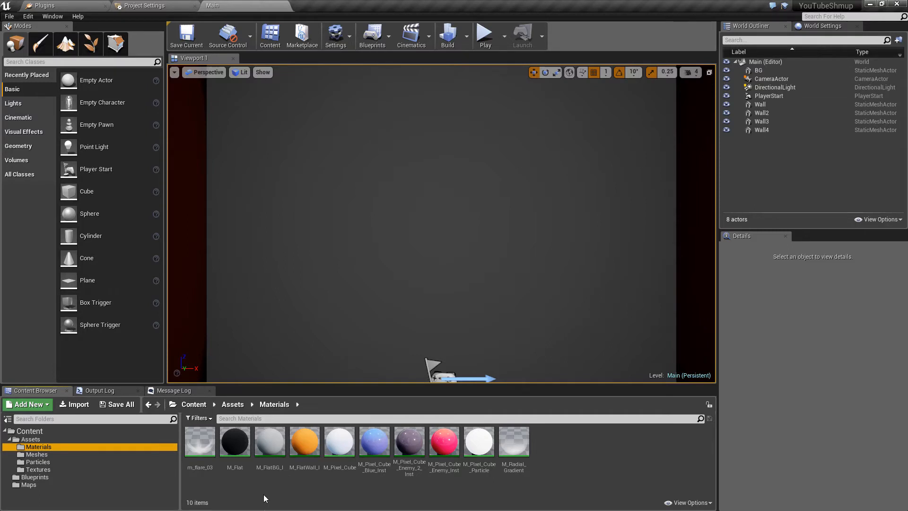
click(305, 443)
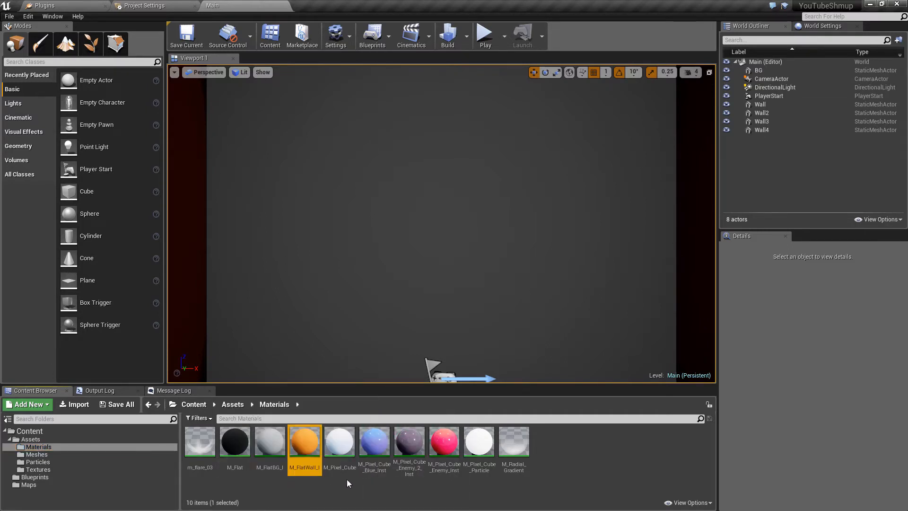
click(340, 444)
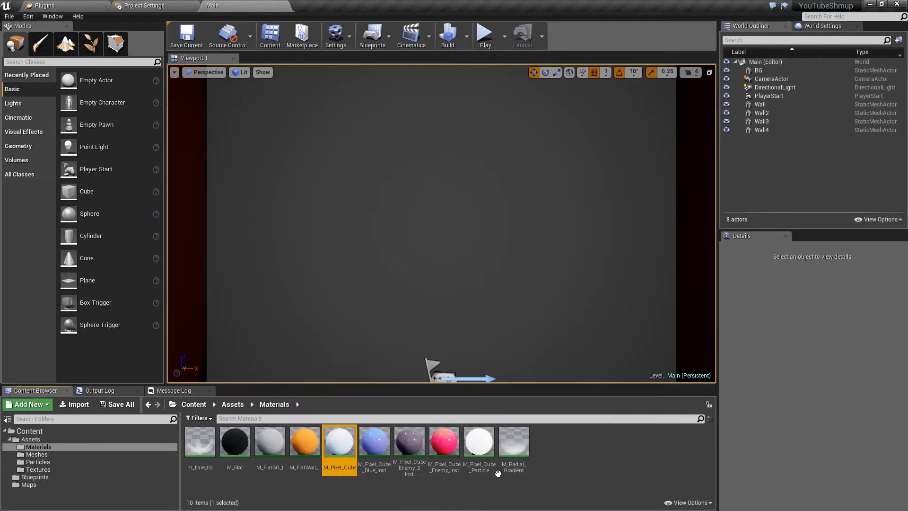
shift+click(444, 442)
key(Delete)
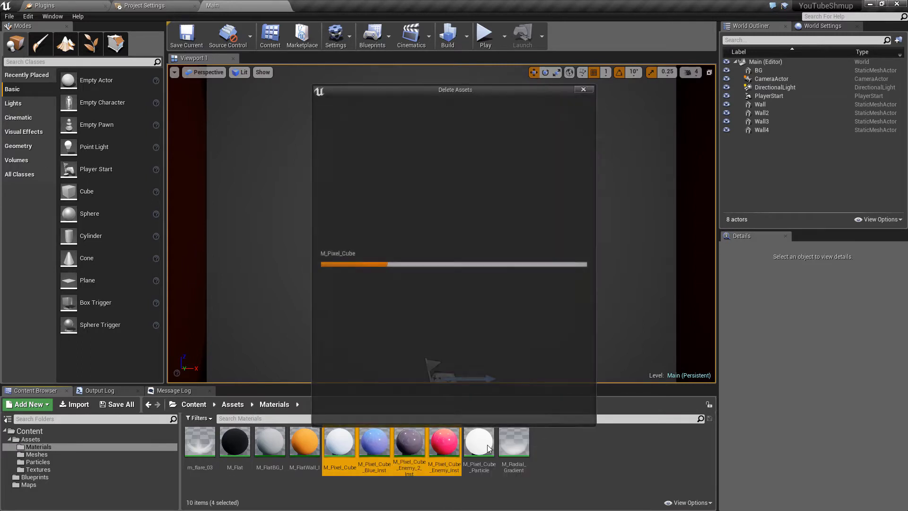
click(454, 411)
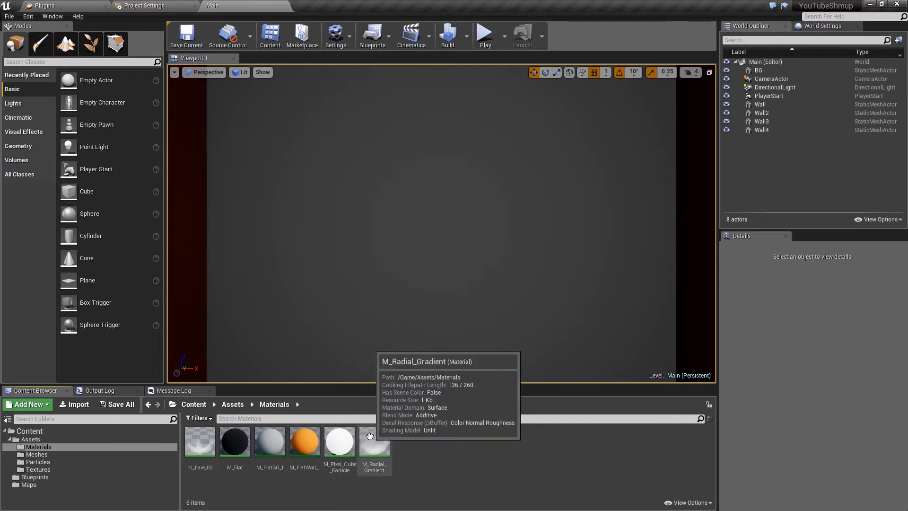
Create two new folders named Glow and Flat inside the Materials folder.
right_click(426, 455)
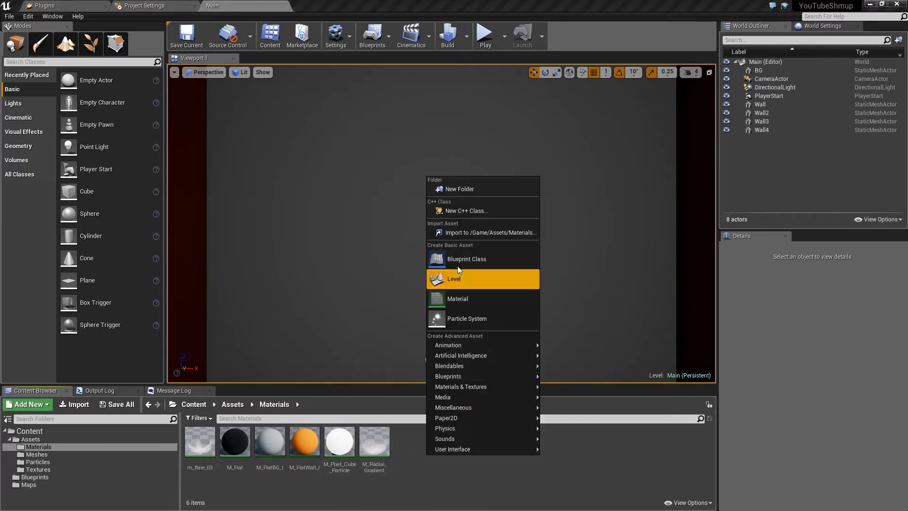
click(465, 189)
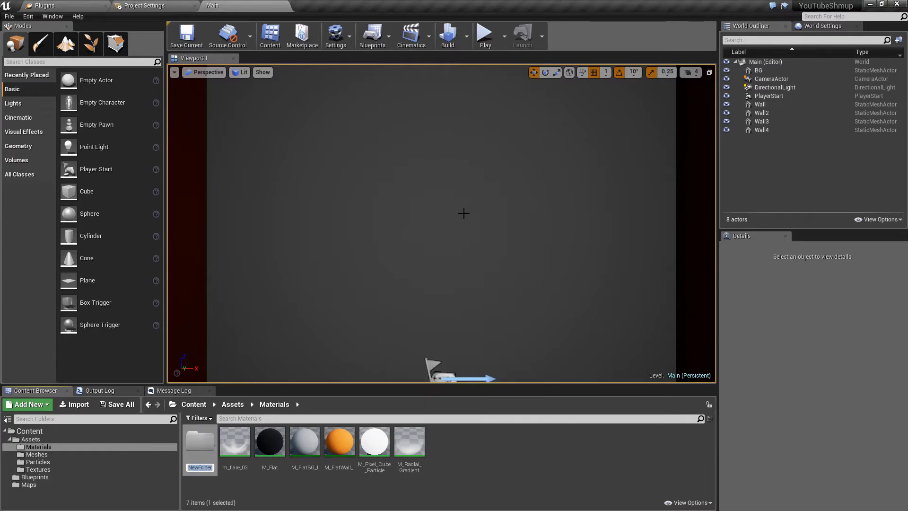
text(Glow)
key(Return)
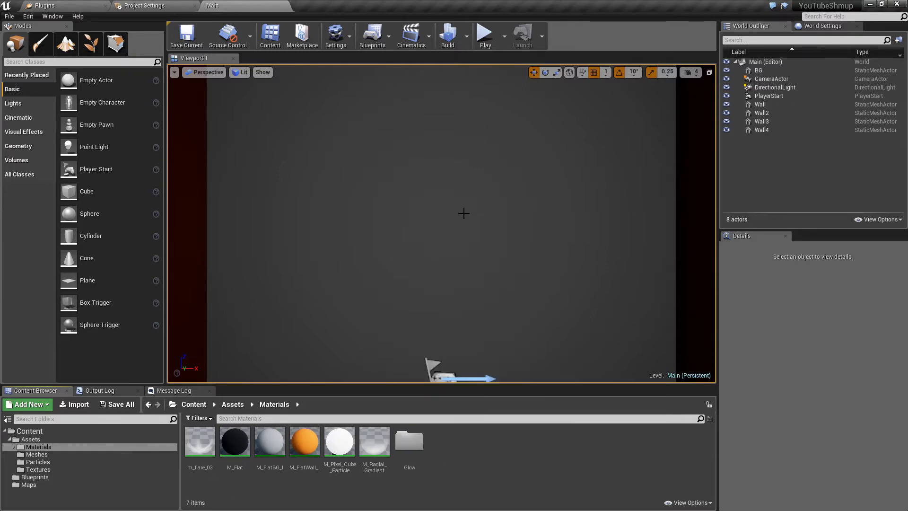
right_click(443, 451)
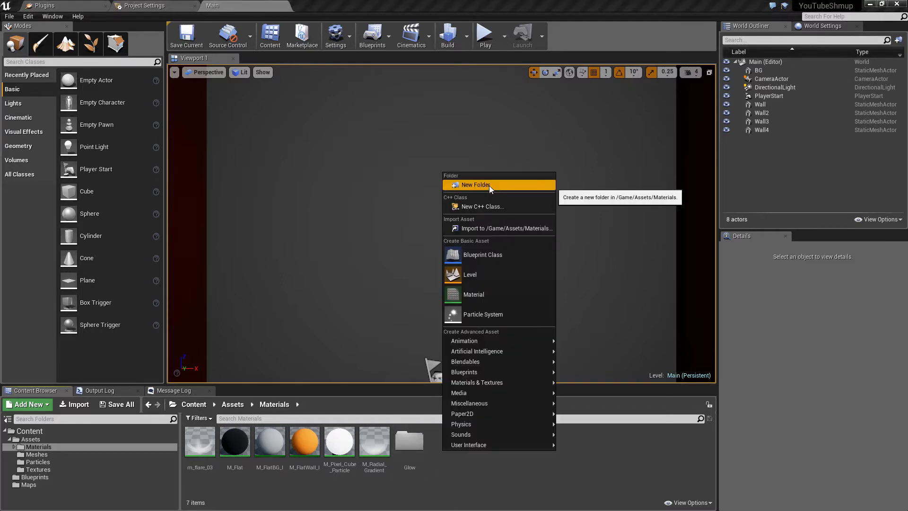
click(499, 184)
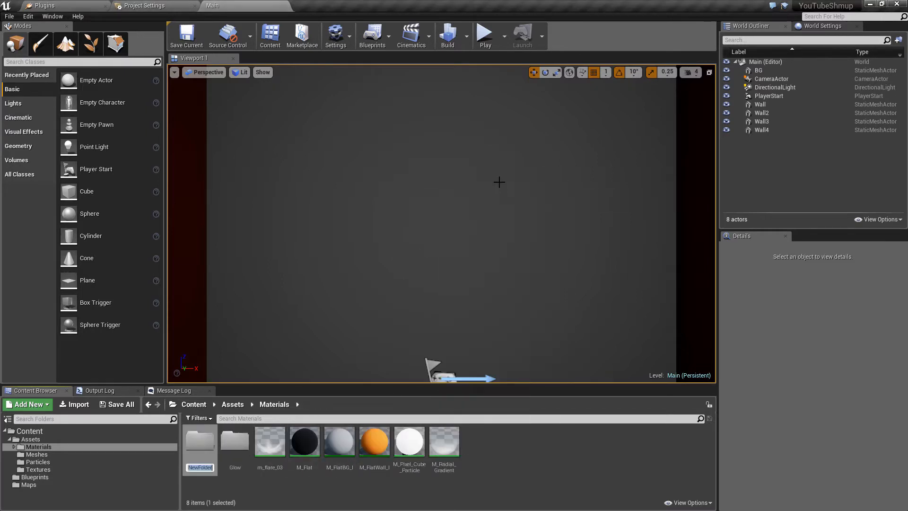
text(Flat)
key(Return)
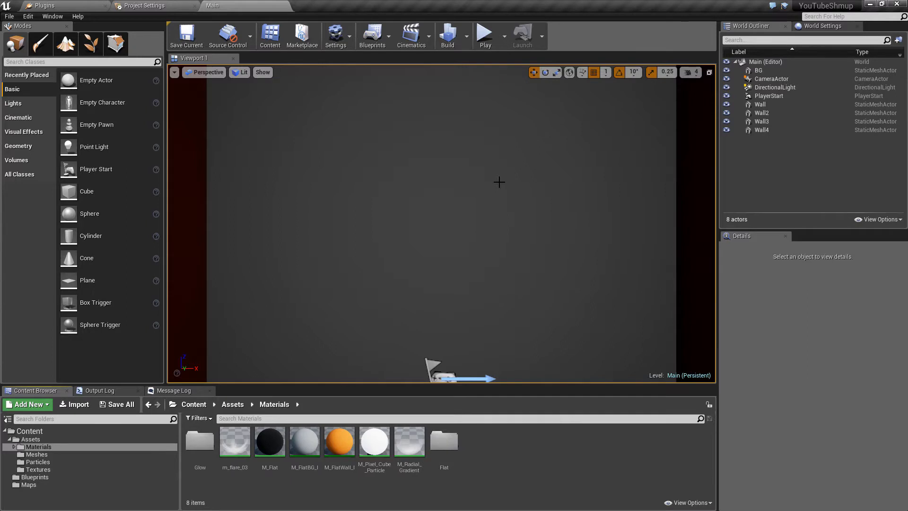
Move the M_Flat, M_FlatBG_I and M_FlatWall_I materials into the Flat folder.
click(269, 442)
shift+click(340, 442)
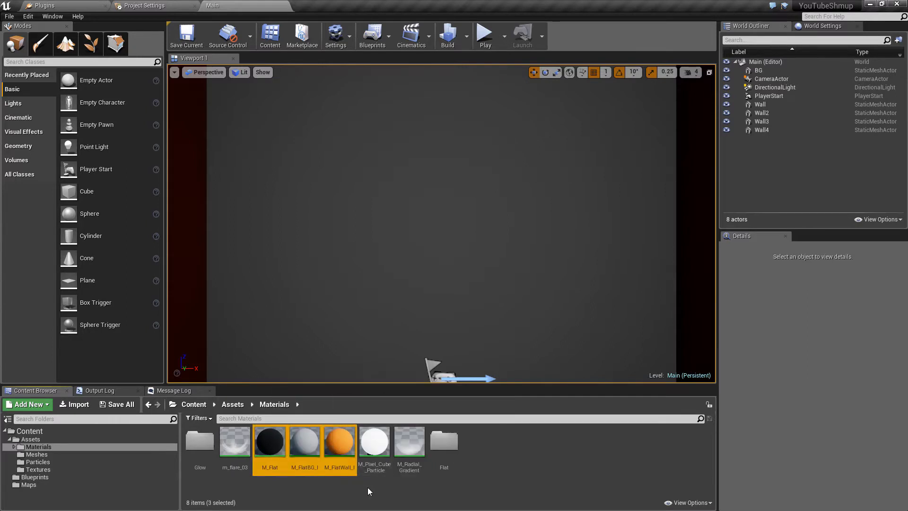
drag(340, 442, 449, 439)
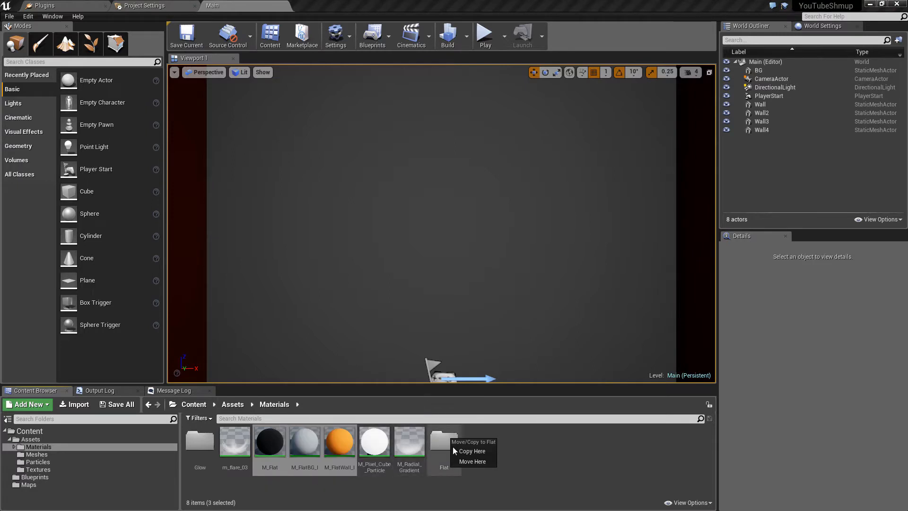
click(476, 462)
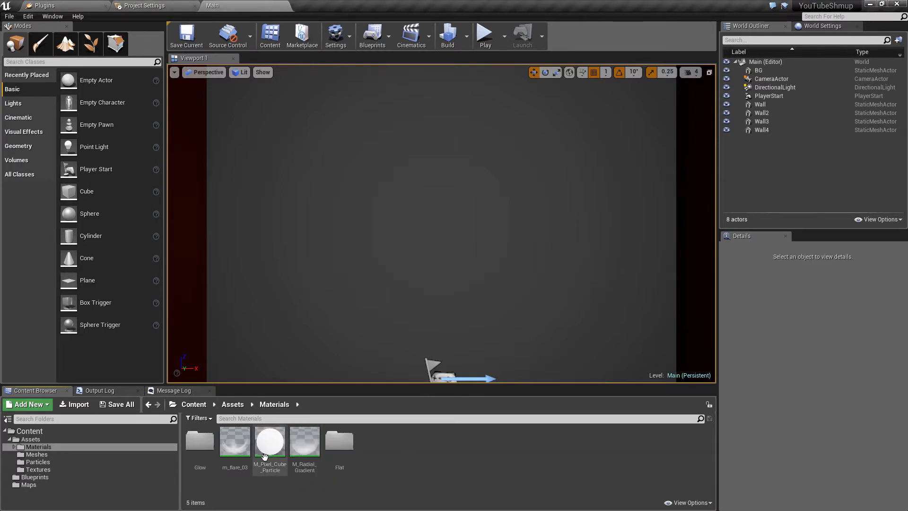
Create a new material named M_Glow in the Glow folder and open it for editing.
double_click(197, 454)
right_click(222, 452)
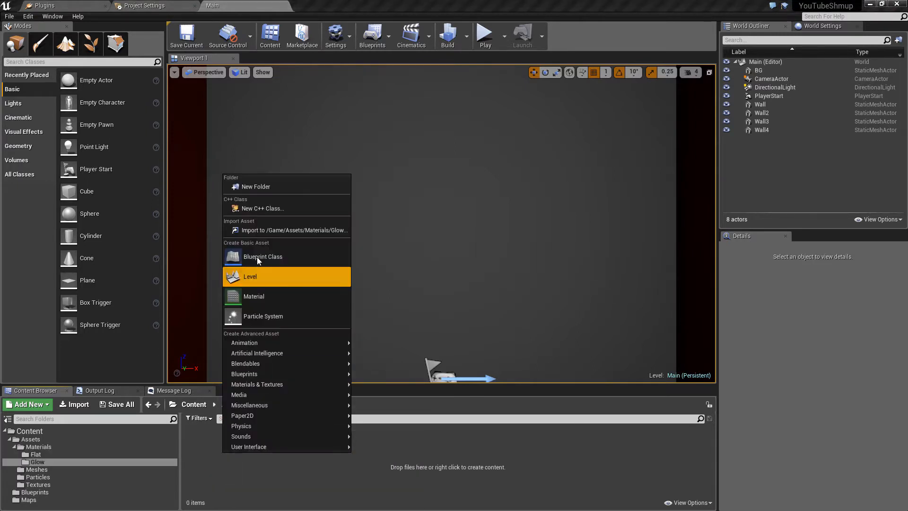
click(271, 290)
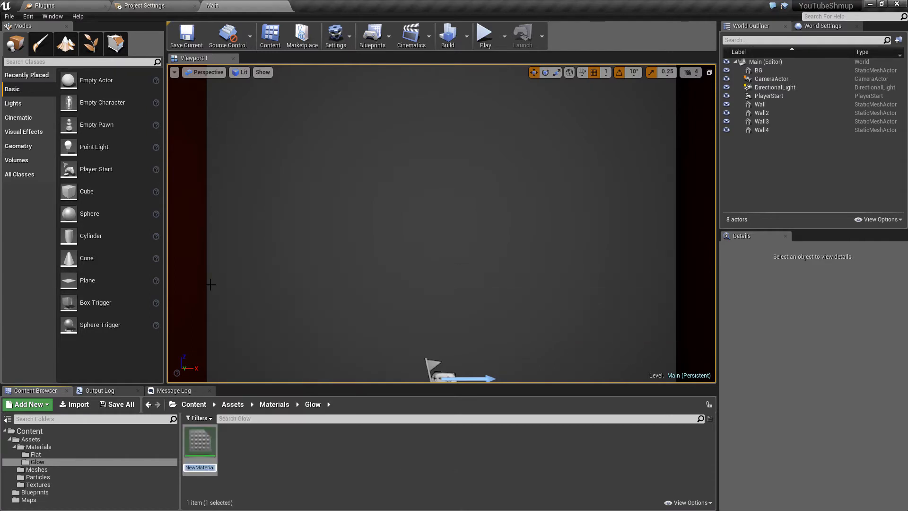
text(M_Glow)
key(Return)
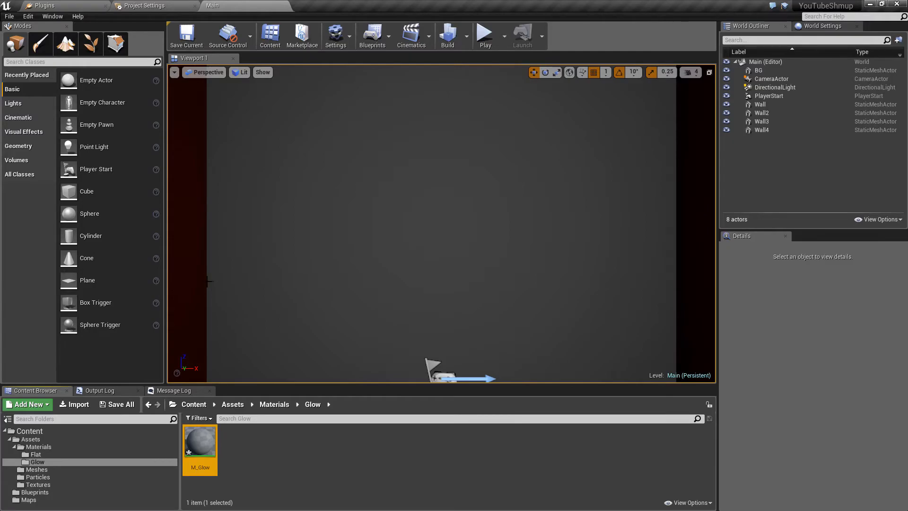
double_click(208, 449)
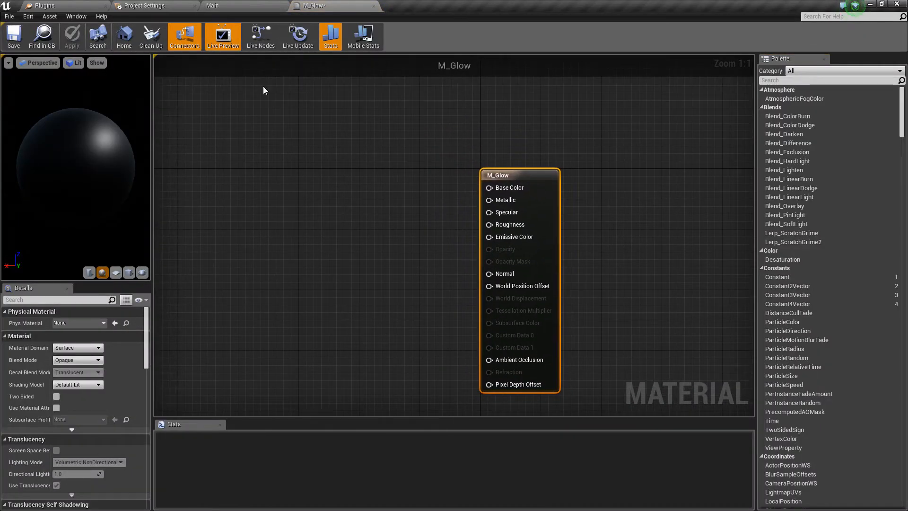
Add a Constant3Vector node to the M_Glow graph and connect its output to Base Color.
key(3)
click(324, 175)
drag(359, 202, 489, 187)
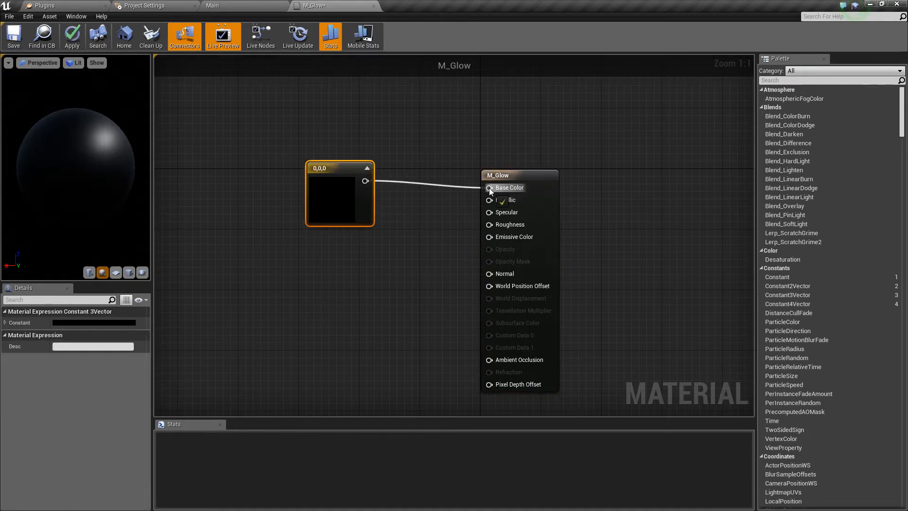
drag(342, 204, 312, 204)
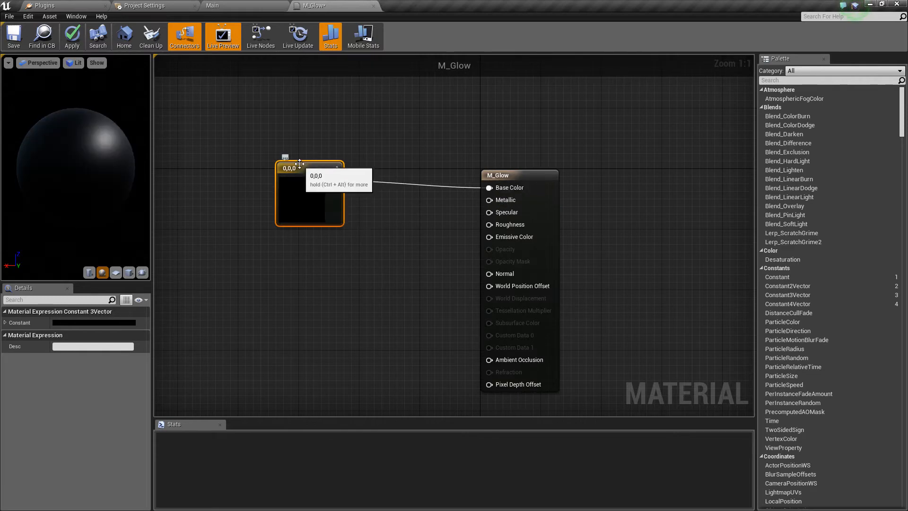
Convert the Constant3Vector to a parameter named Colour and place it farther from the M_Glow node.
right_click(307, 180)
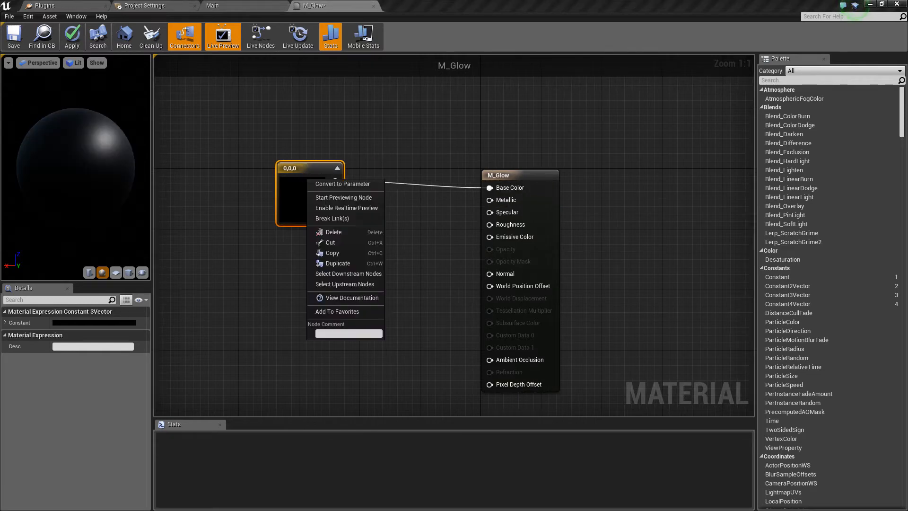
click(347, 185)
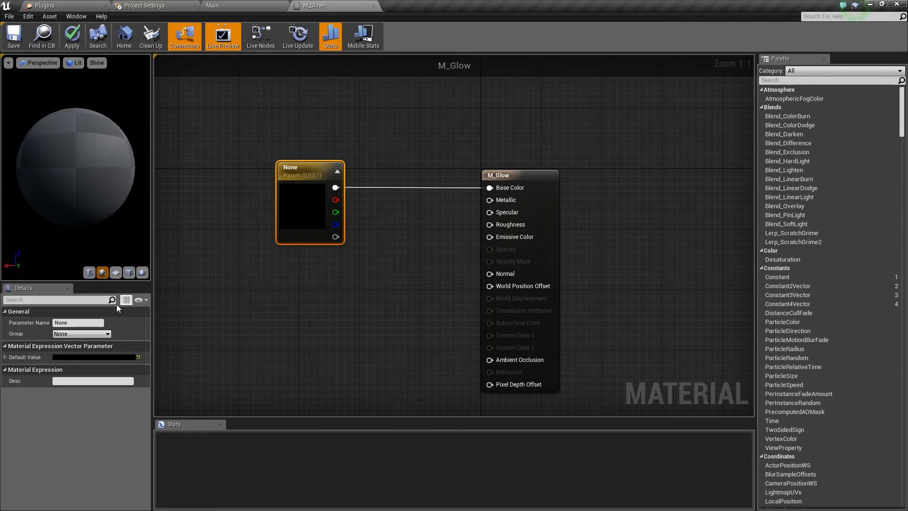
click(75, 322)
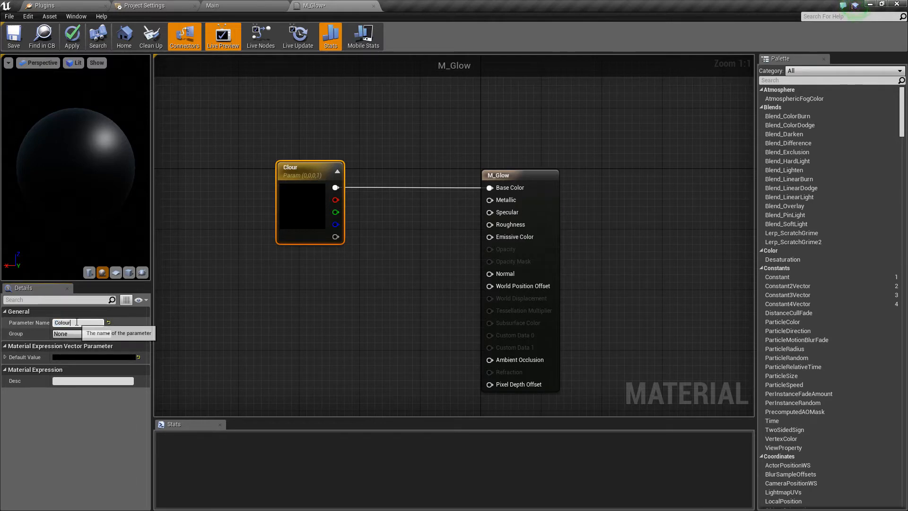
drag(76, 322, 33, 342)
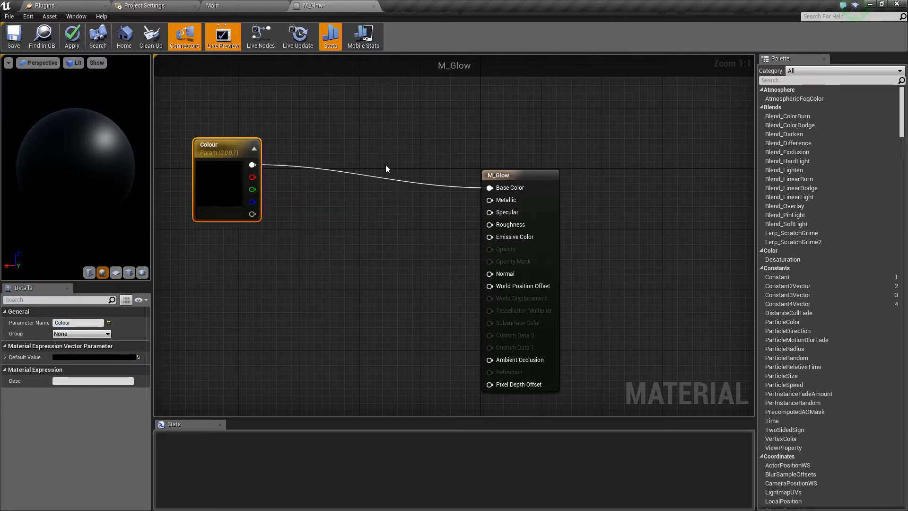
Add a Constant node with value 0 and connect it to Metallic, Specular and Roughness.
click(411, 218)
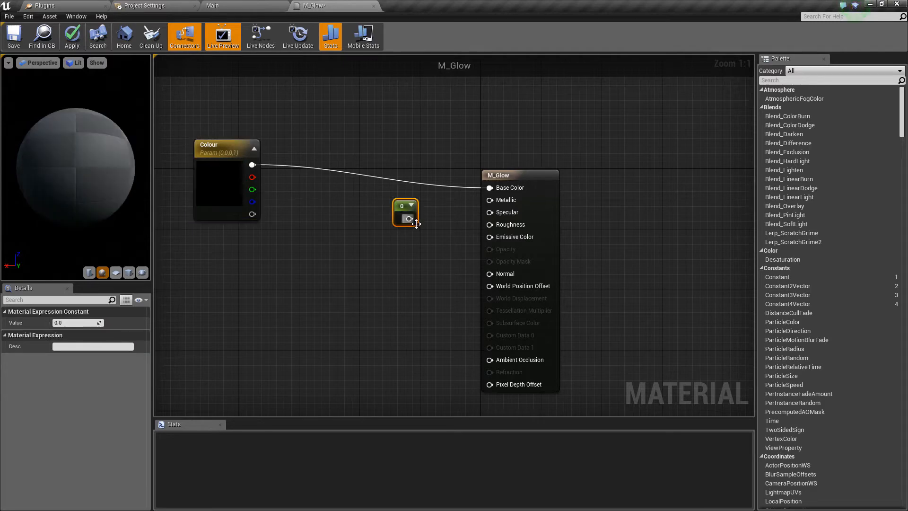
drag(408, 218, 505, 224)
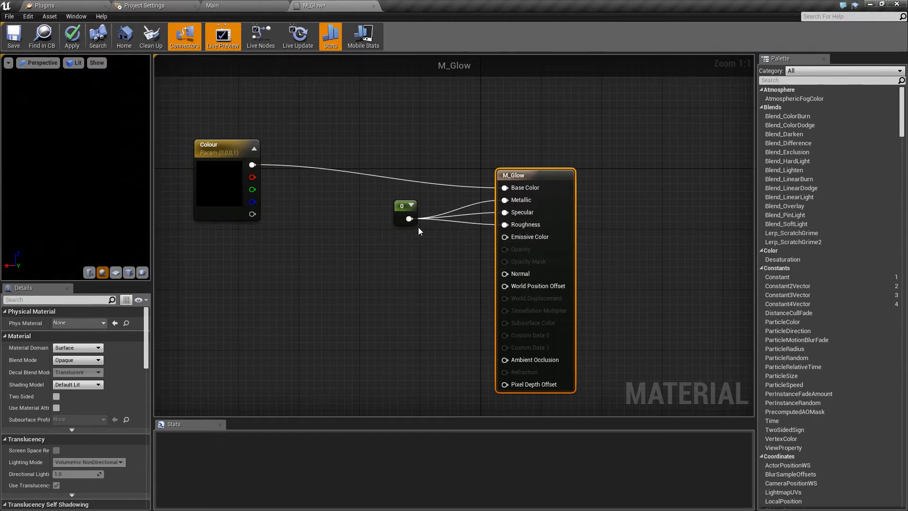
drag(399, 223, 356, 216)
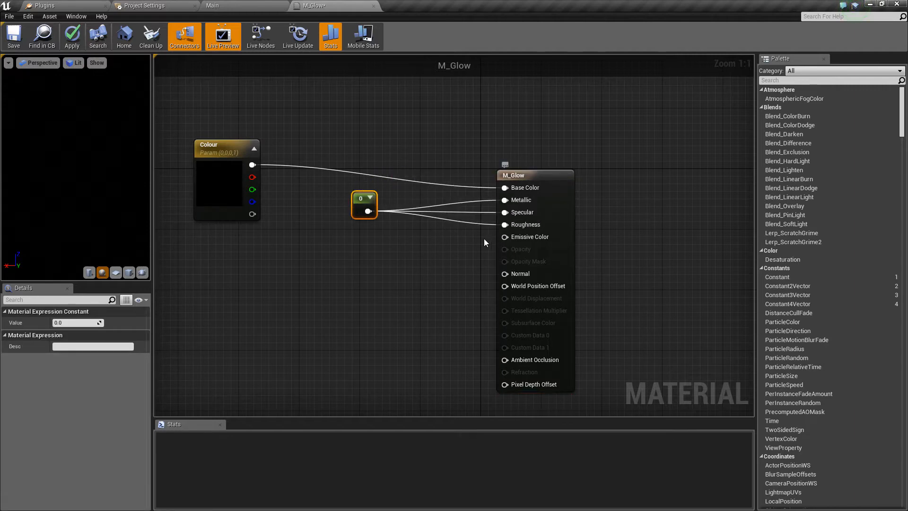
Add a Multiply node fed by the Colour output into A and connect its result to Emissive Color.
drag(252, 165, 350, 313)
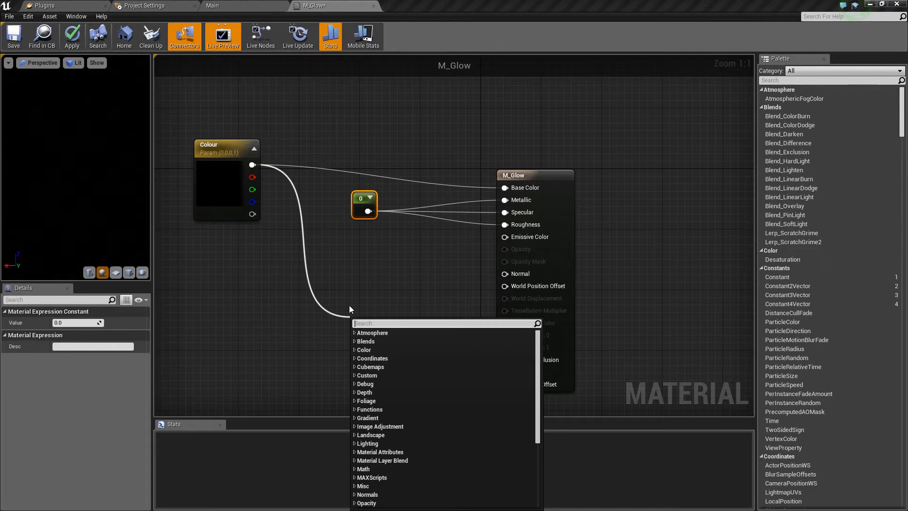
text(multiply)
key(Return)
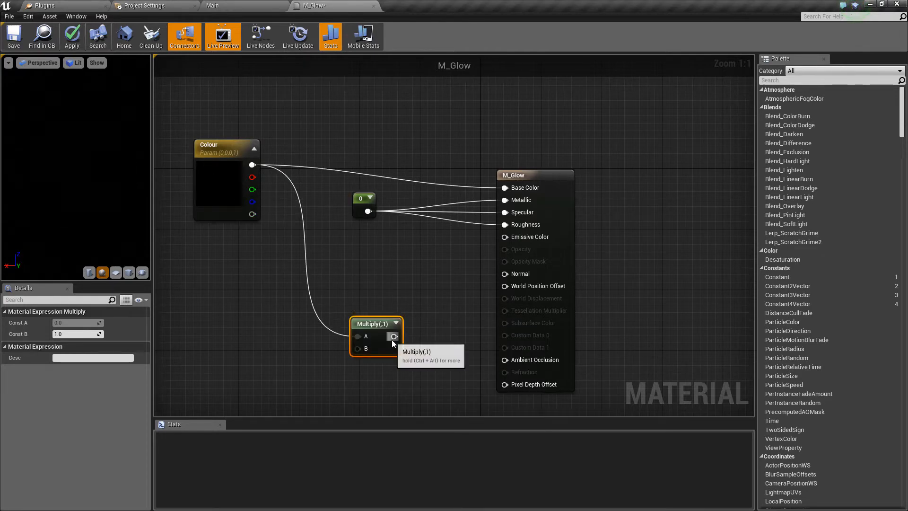
drag(394, 337, 505, 239)
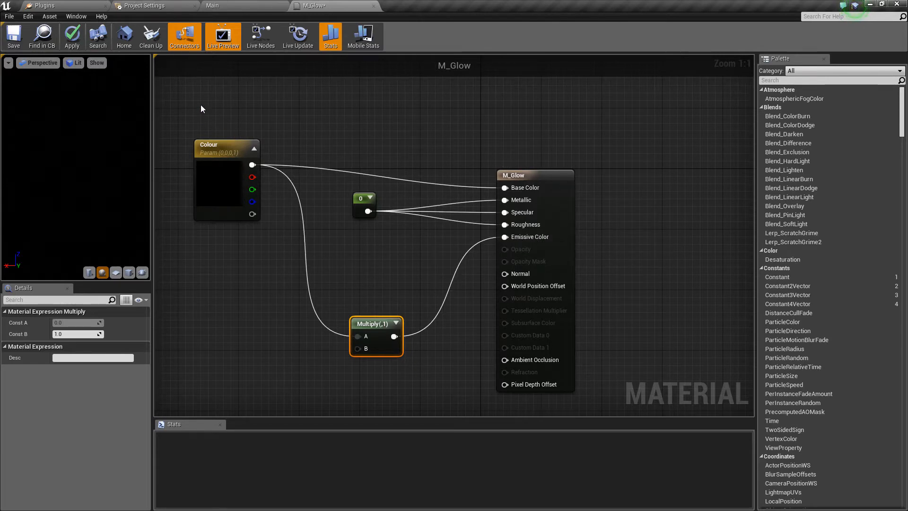
Add a Constant node, connect it to the Multiply node's B input, and convert it to a scalar parameter.
click(248, 216)
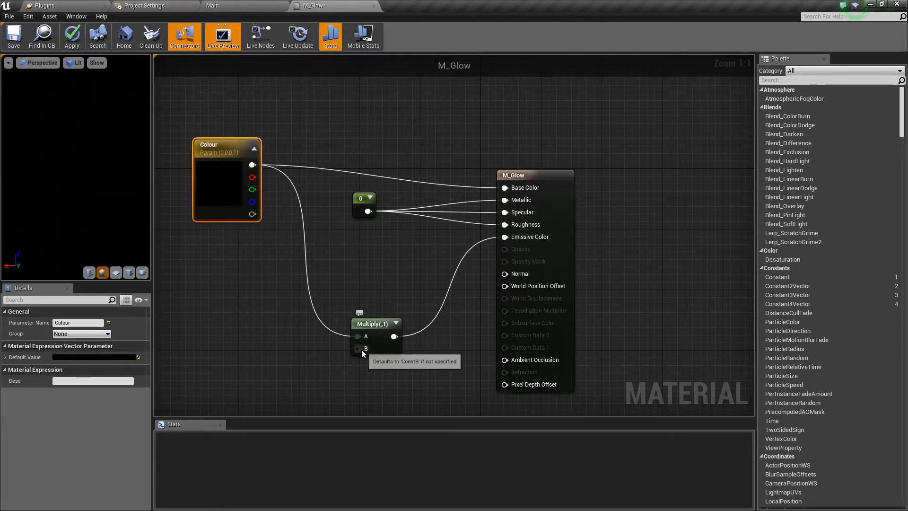
key(1)
click(281, 365)
drag(297, 384, 357, 349)
right_click(290, 375)
click(314, 220)
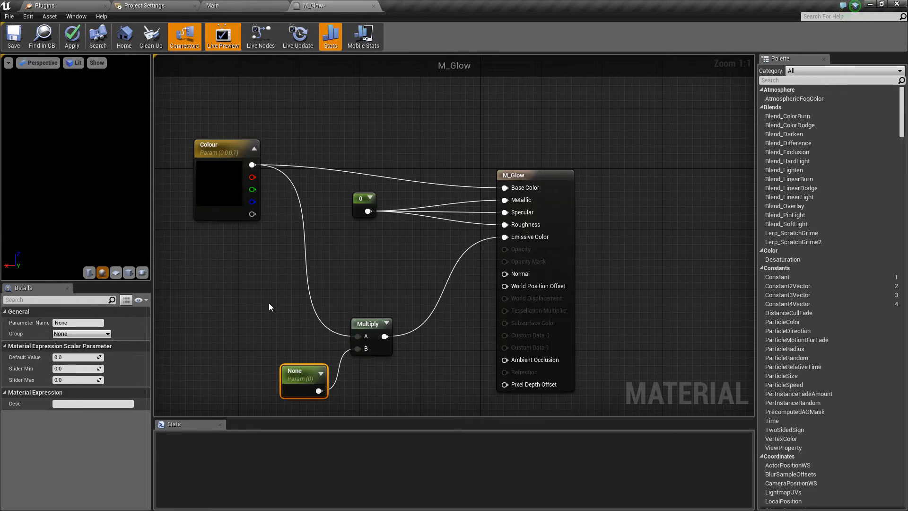
key(ctrl+v)
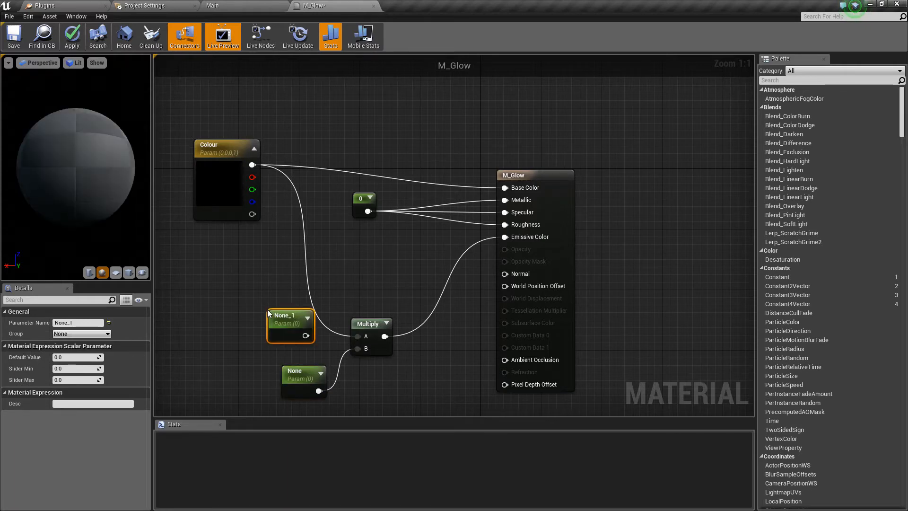
key(Delete)
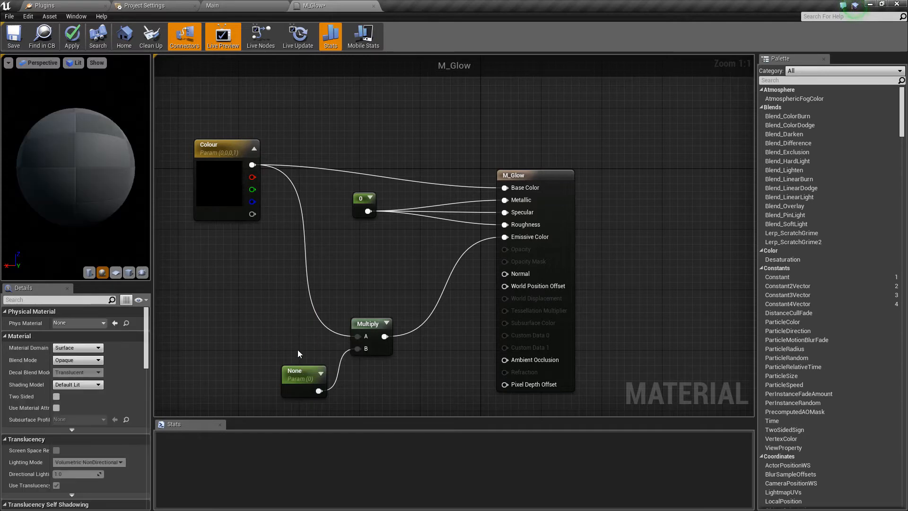
Name the scalar parameter feeding the Multiply node Brightness, and set the Colour parameter's default value to white.
drag(296, 372, 276, 358)
click(87, 322)
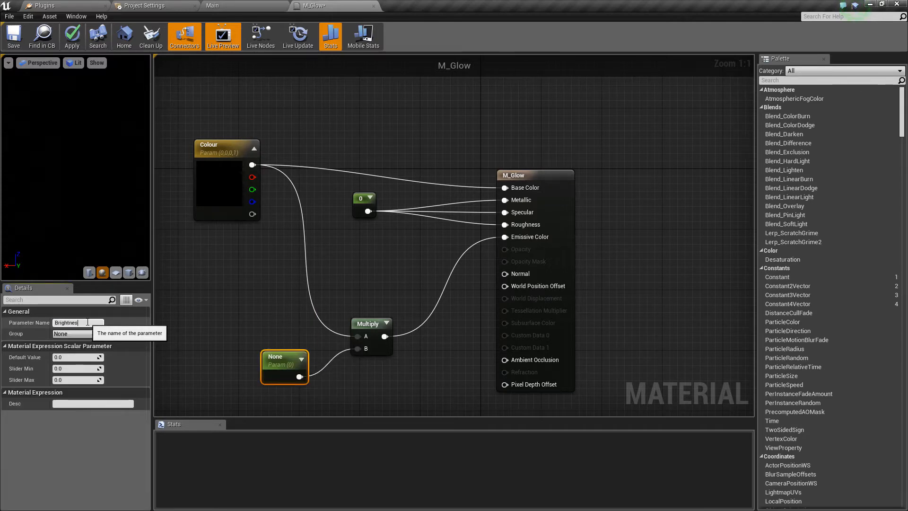
double_click(219, 185)
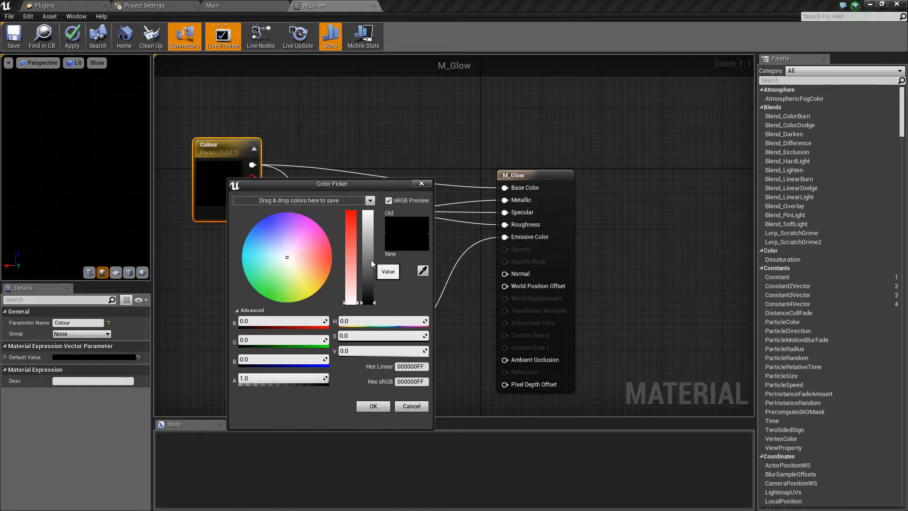
drag(373, 264, 369, 212)
click(373, 406)
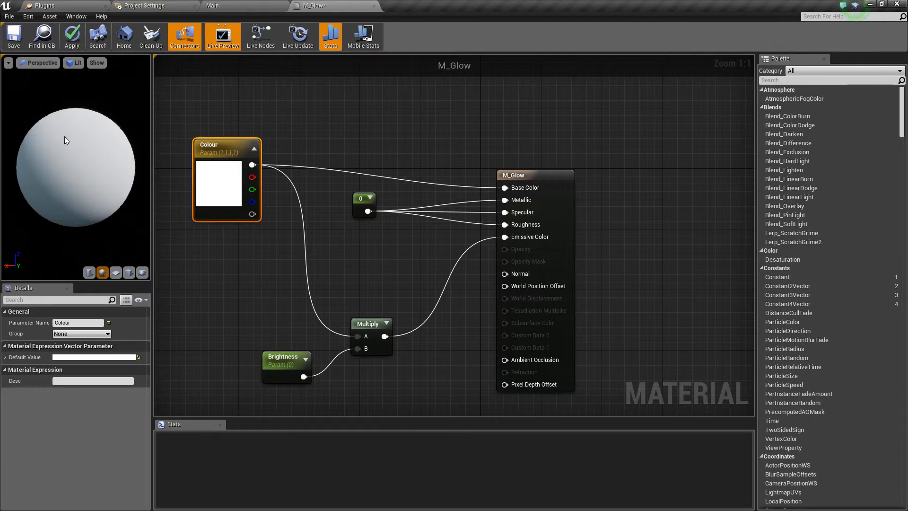
drag(77, 174, 82, 145)
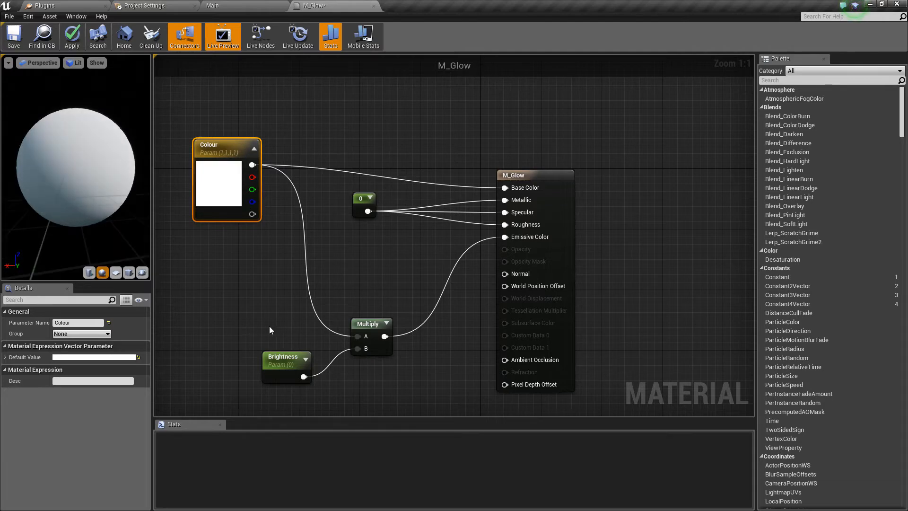
Set the Brightness parameter's default value to 1 and apply the changes to M_Glow.
click(272, 359)
drag(69, 355, 99, 355)
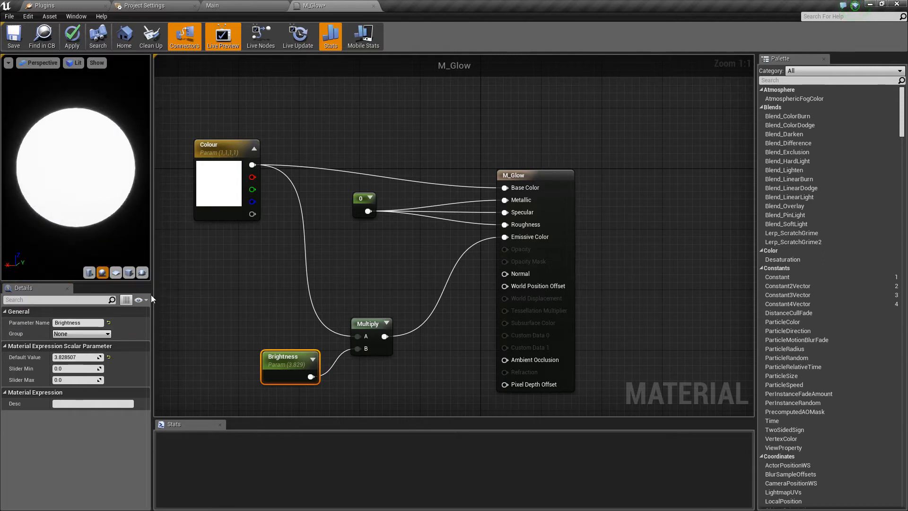
click(76, 357)
text(1)
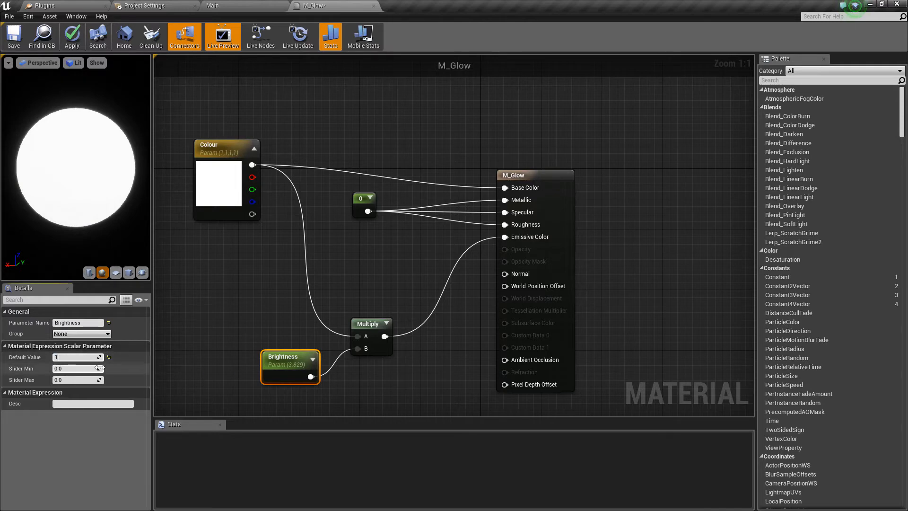
key(Return)
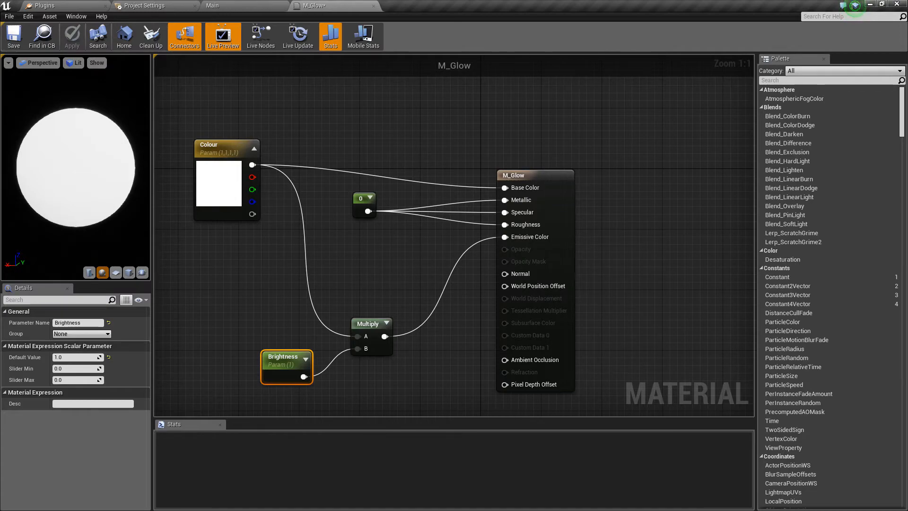
Create a material instance of M_Glow in the Glow folder, name it M_GlowProjectile and open it.
click(241, 6)
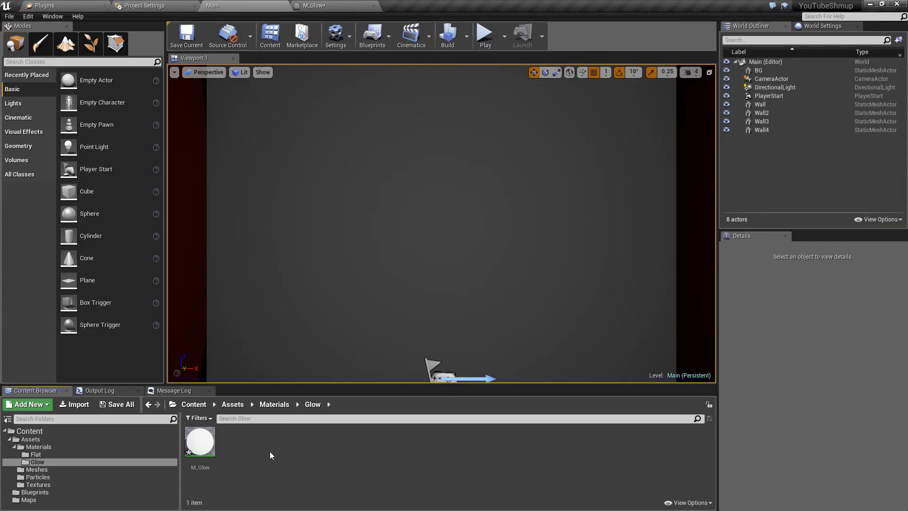
right_click(196, 436)
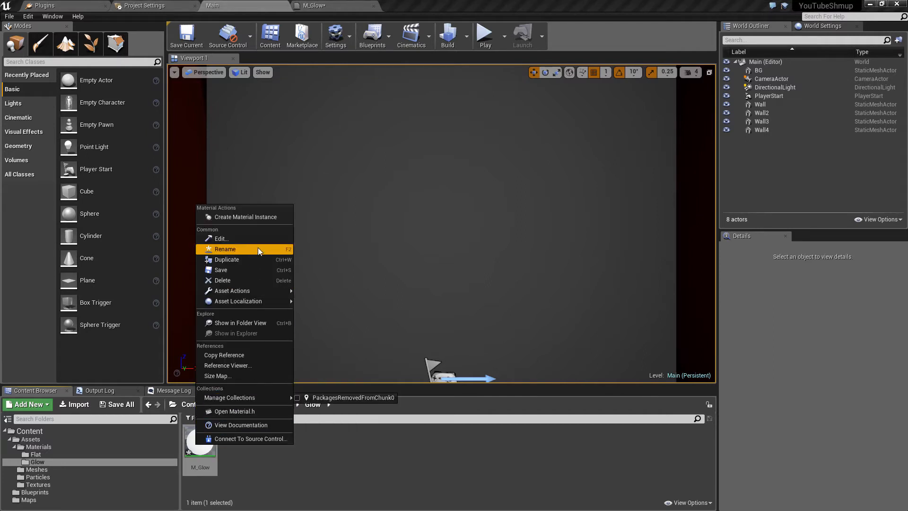
click(263, 221)
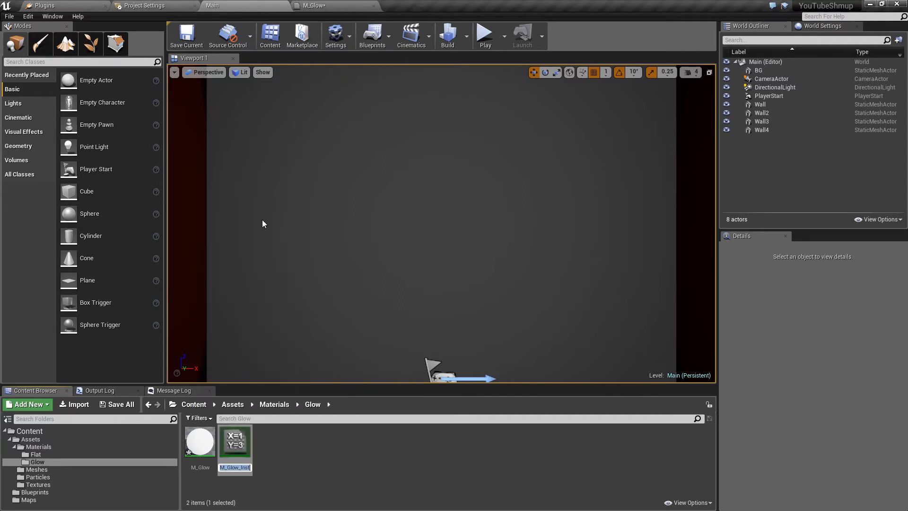
text(M_Glow)
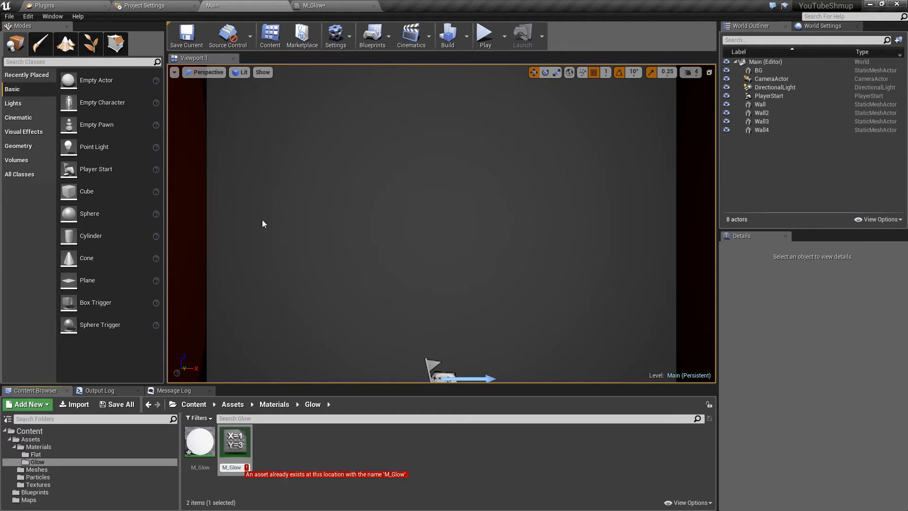
text(Projectile)
key(Return)
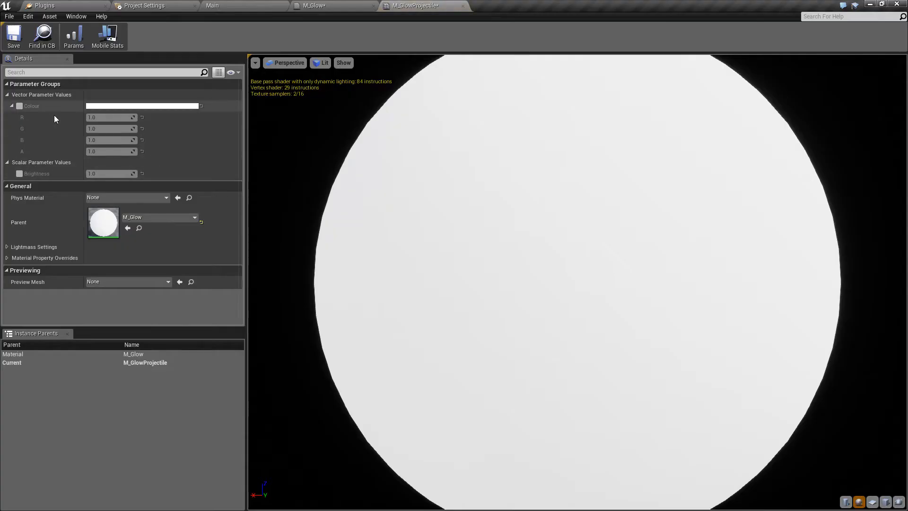
Enable the Colour override in M_GlowProjectile and choose a red with saturation 0.97 and full value.
click(20, 106)
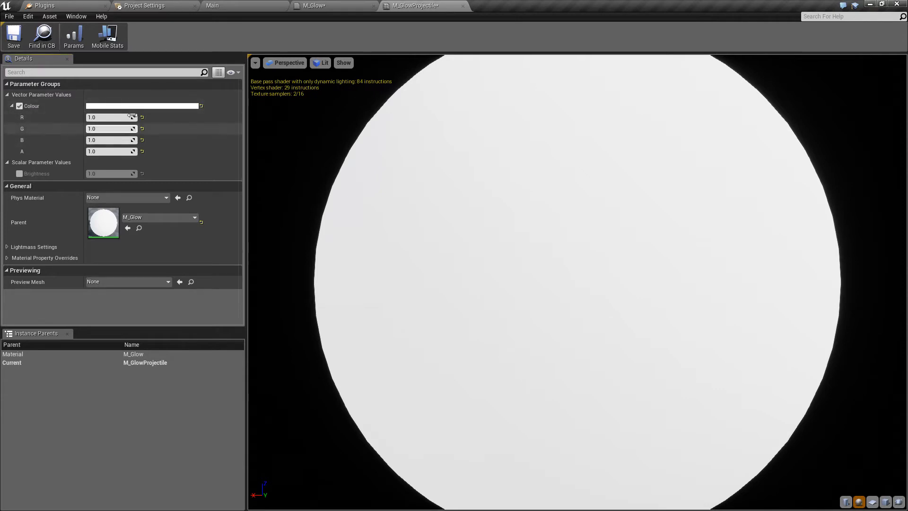
click(177, 106)
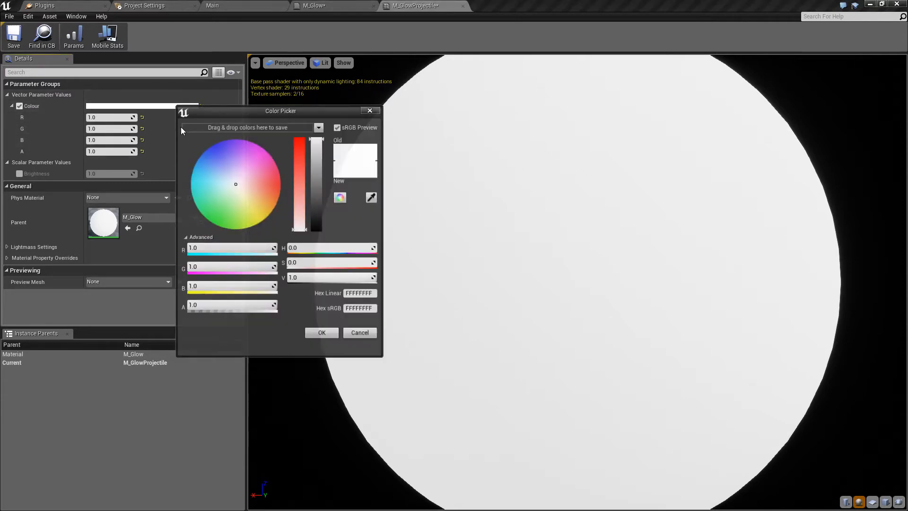
drag(264, 114, 420, 118)
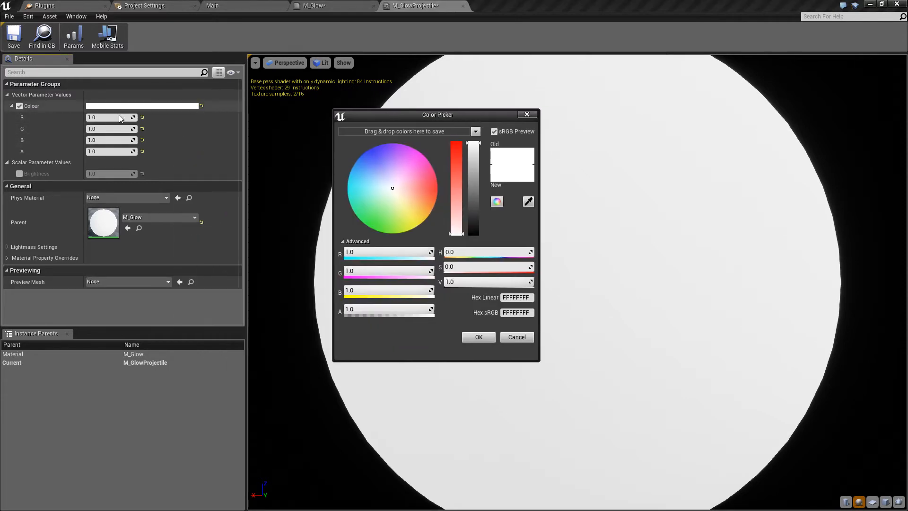
drag(460, 180, 456, 145)
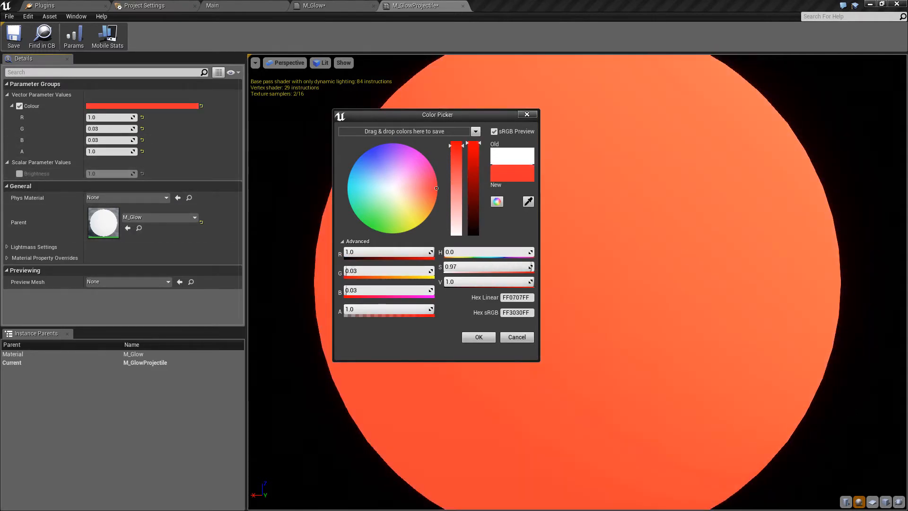
Override Brightness with 10, accept the chosen colour and save the M_GlowProjectile instance.
click(19, 173)
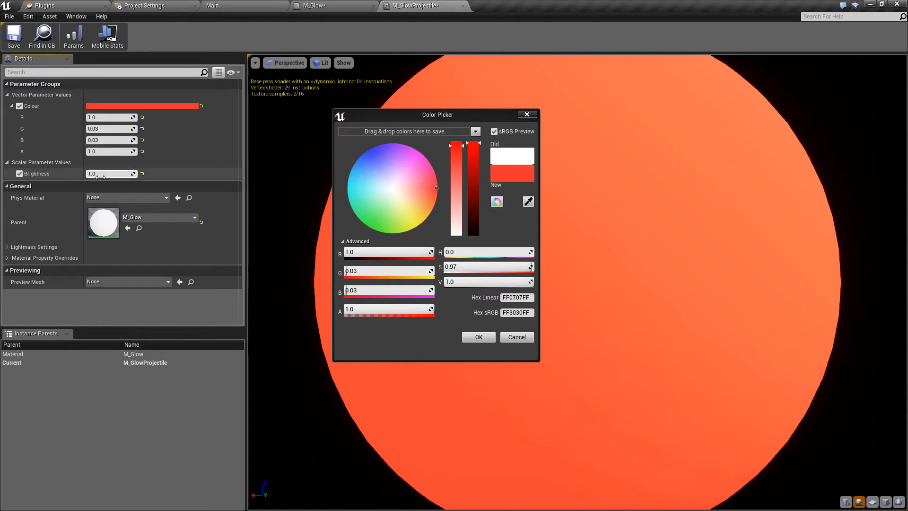
click(100, 174)
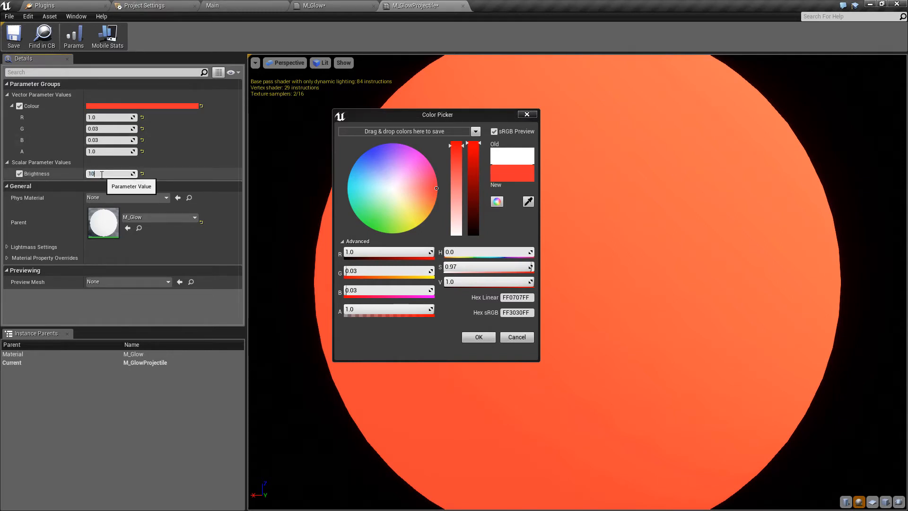
text(10)
key(Return)
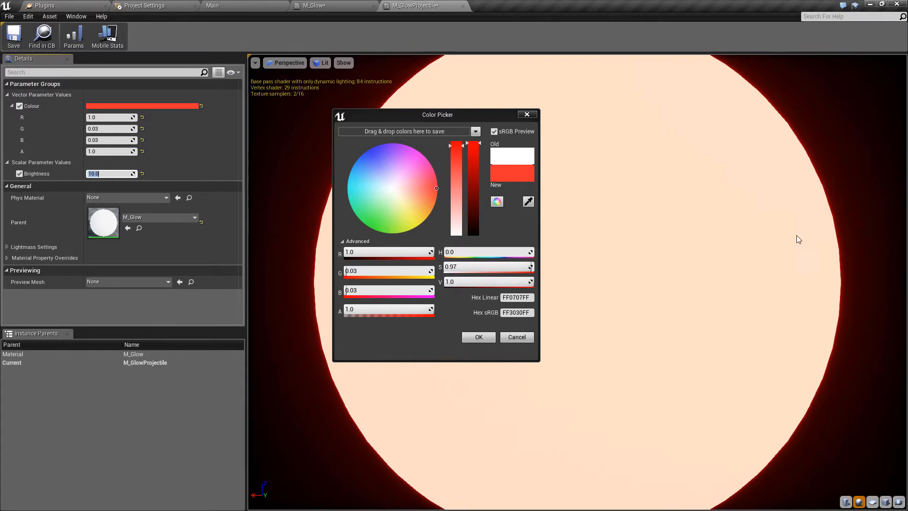
click(479, 337)
click(14, 35)
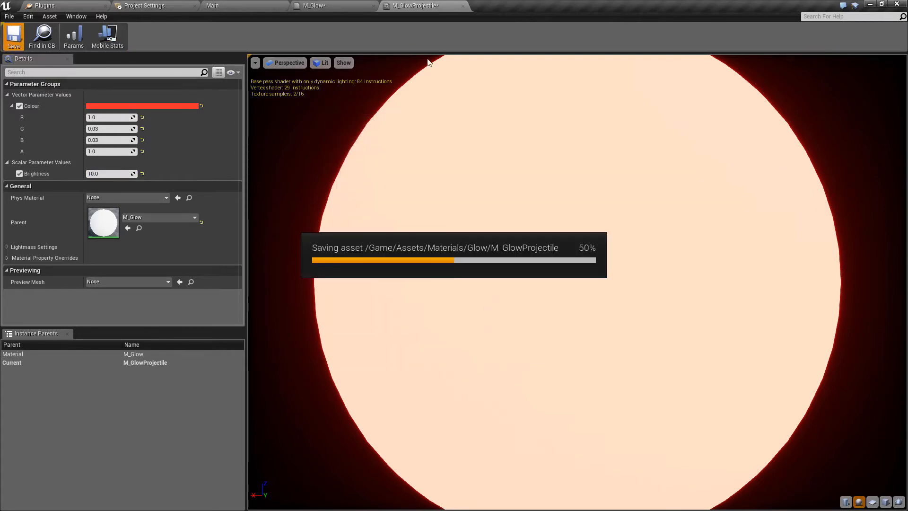
Open the SM_Pixel_Cube mesh from the Meshes folder, assign M_GlowProjectile to its Element 0 material slot and save it.
click(341, 5)
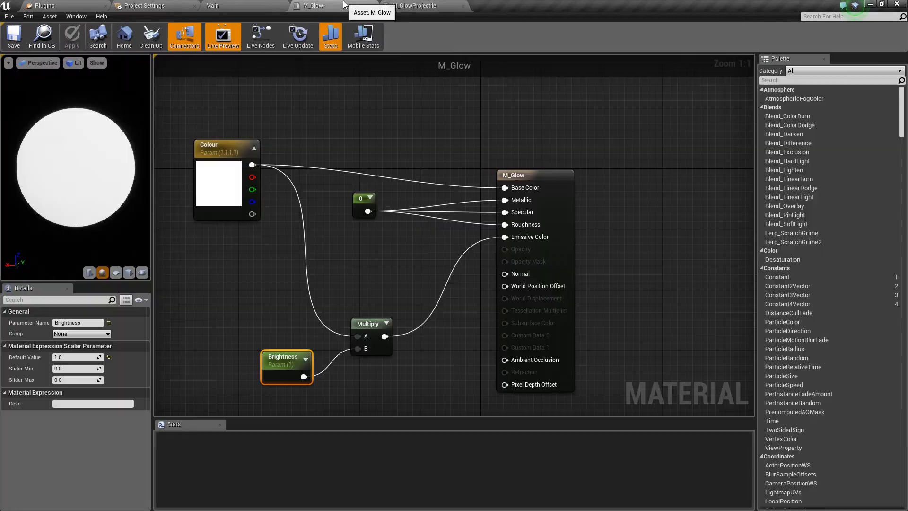
click(256, 6)
click(41, 470)
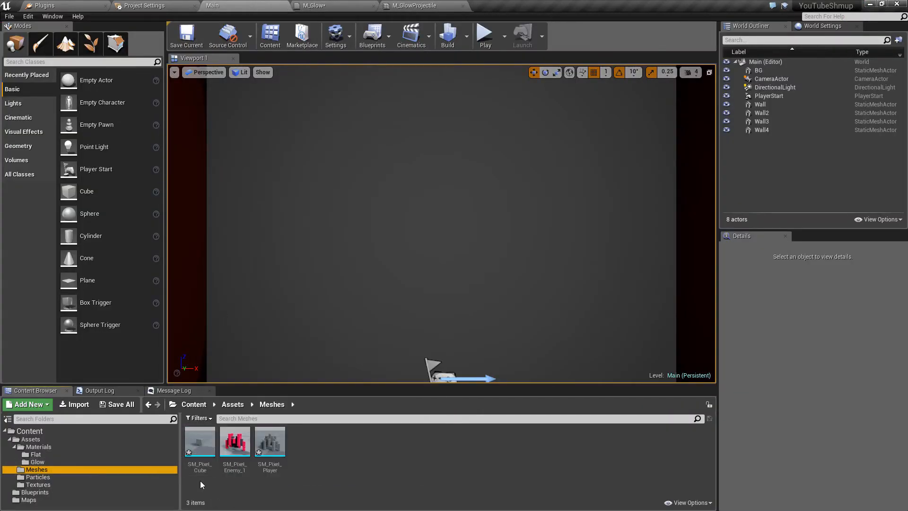
drag(199, 468, 283, 408)
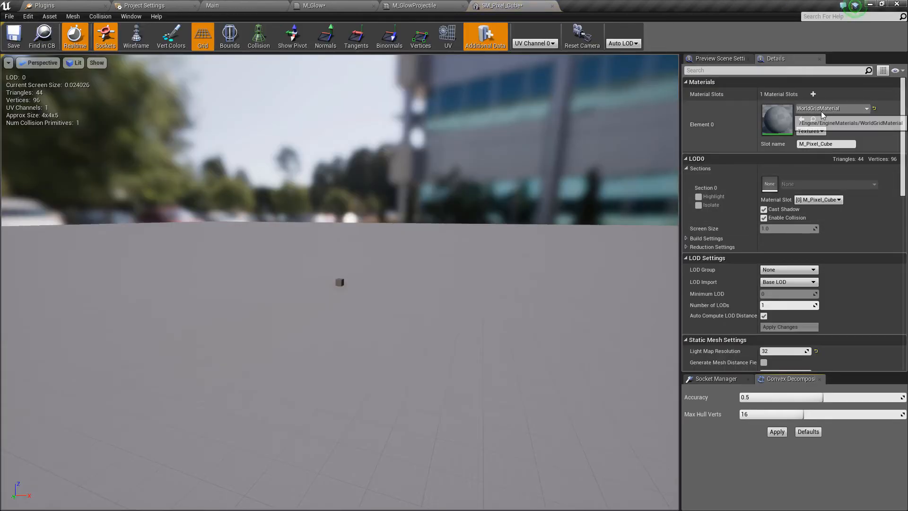
click(821, 110)
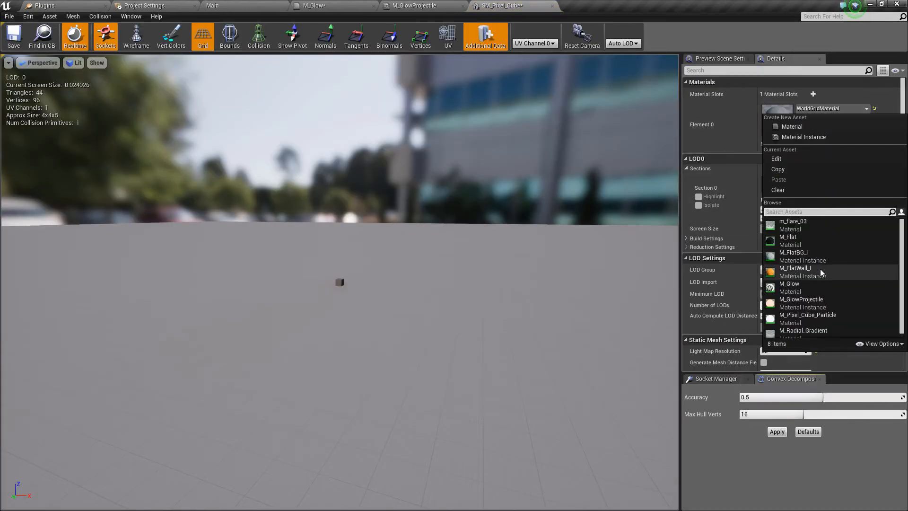
click(828, 305)
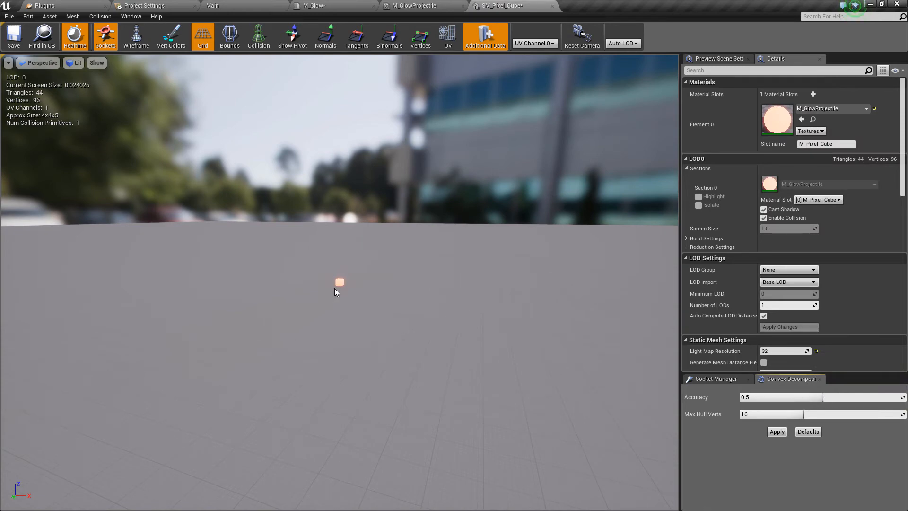
scroll(338, 289, up, 3)
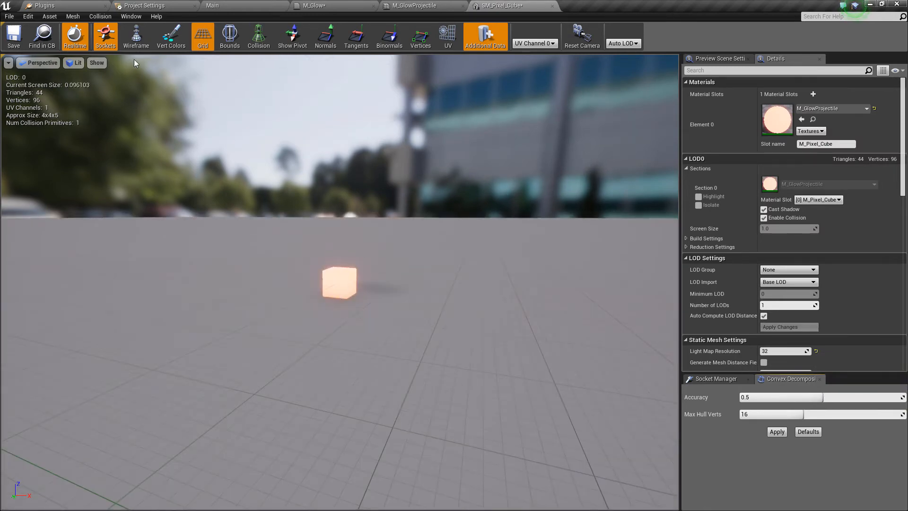
click(15, 36)
Play the Main level, move the ship sideways while firing to check the projectiles' look, and end the play session.
click(226, 6)
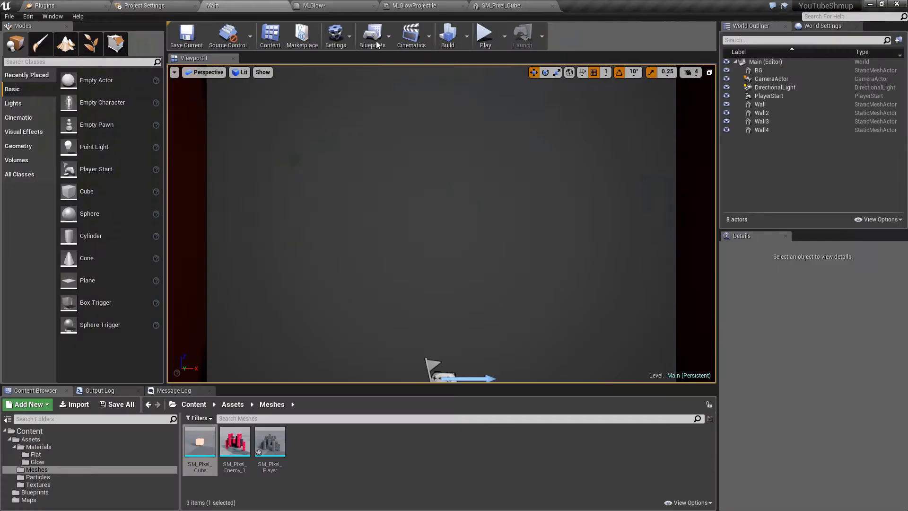
click(477, 40)
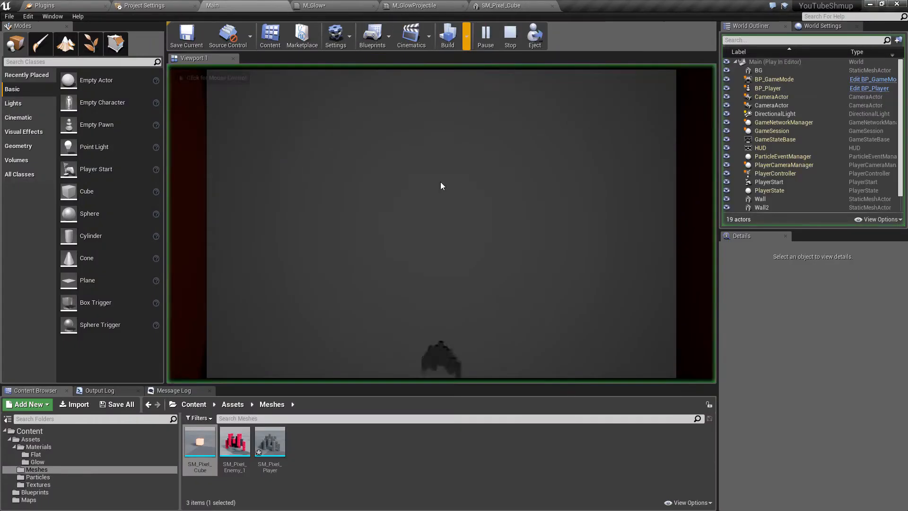
click(467, 294)
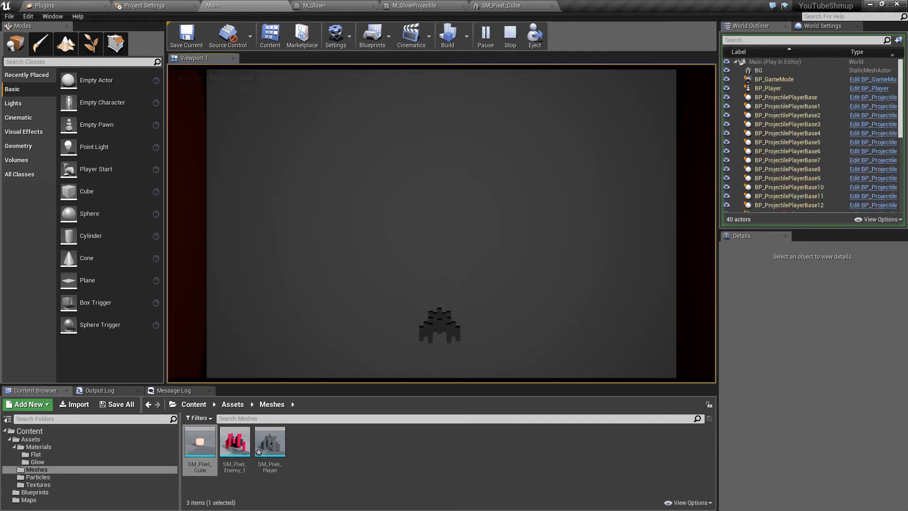
key(d)
key(a)
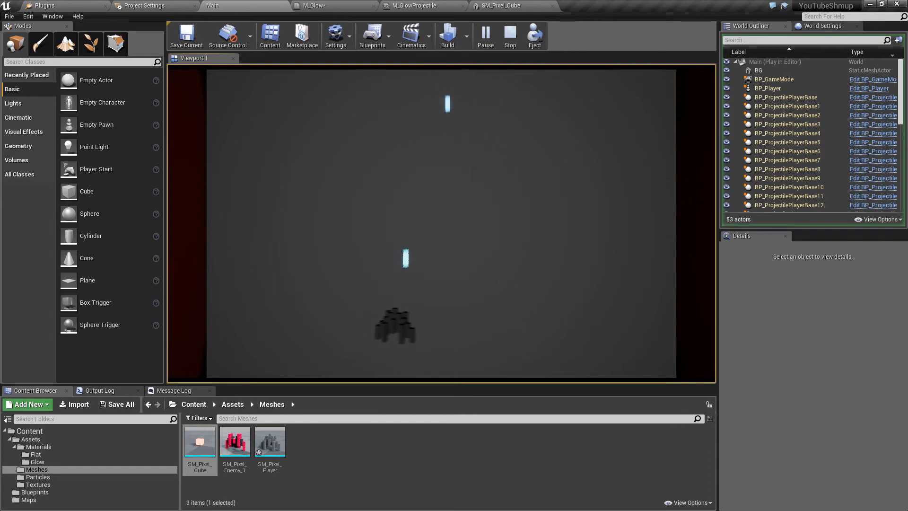
key(d)
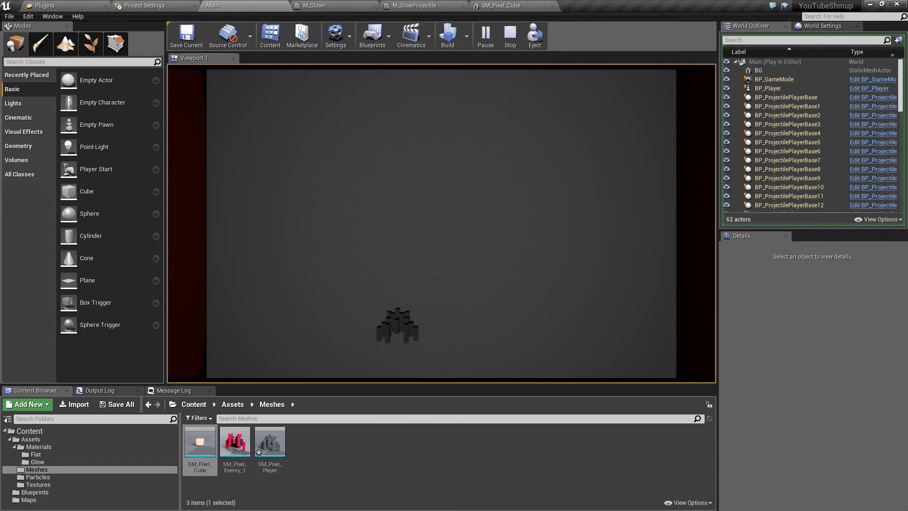
key(Escape)
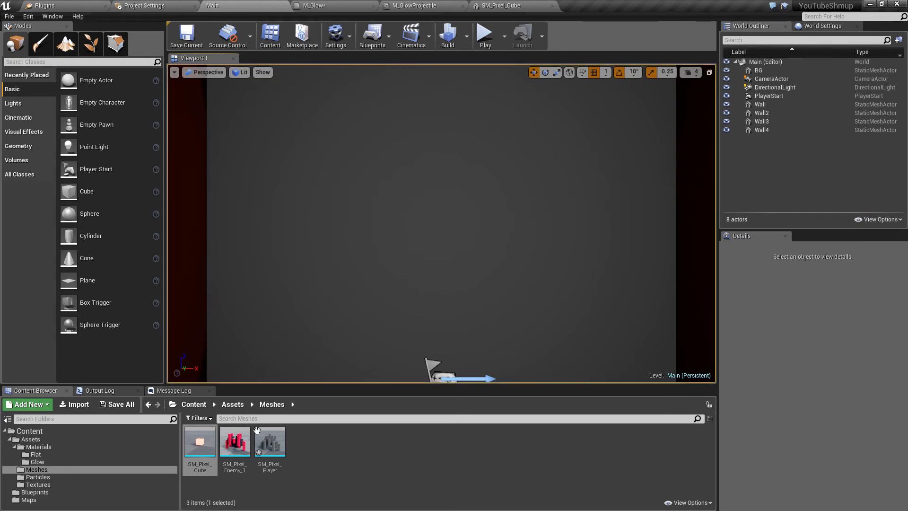
Check the material assigned to SM_Pixel_Cube and open the BP_Player blueprint from the Blueprints folder.
double_click(199, 443)
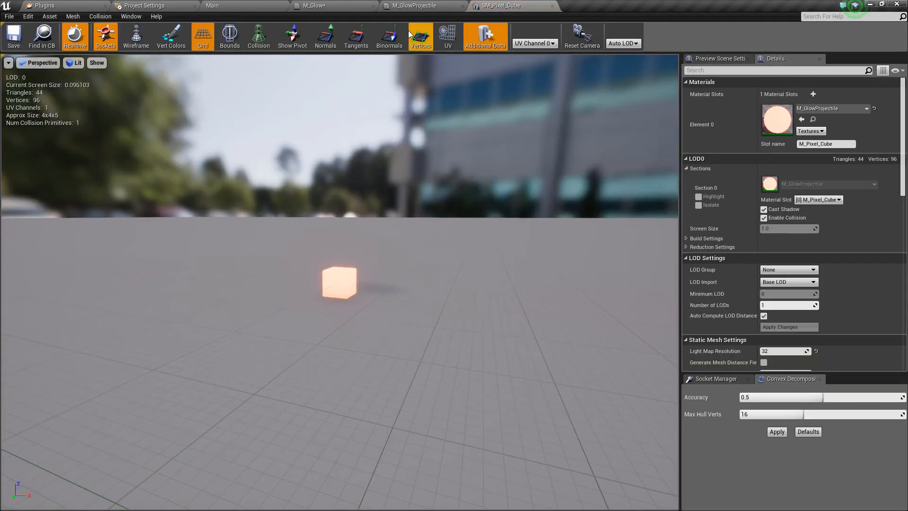
click(246, 5)
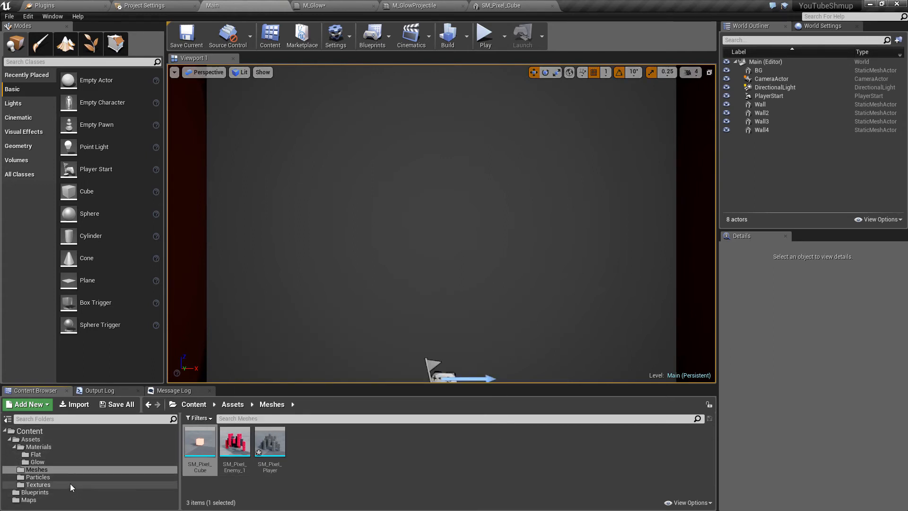
click(61, 492)
double_click(235, 443)
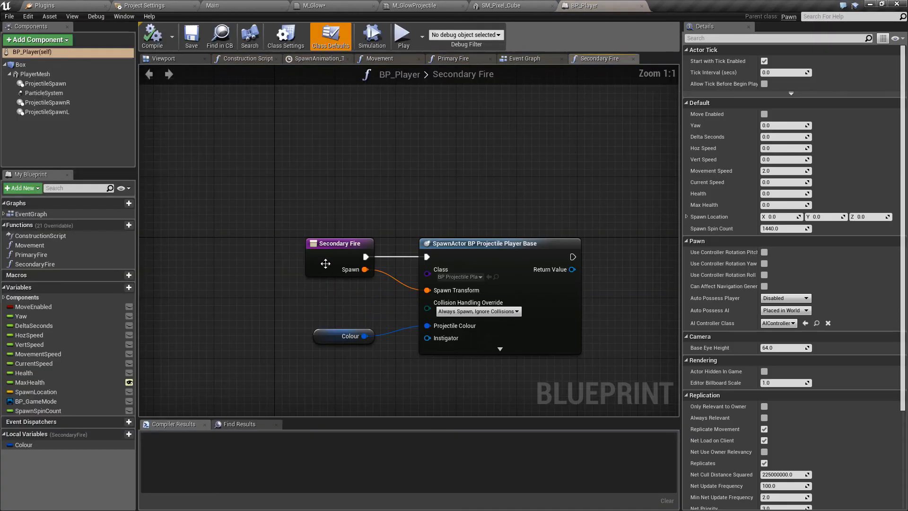
Change the default value of Secondary Fire's Colour variable to orange-red, R 0.89, G 0.05, B 0.0.
click(326, 336)
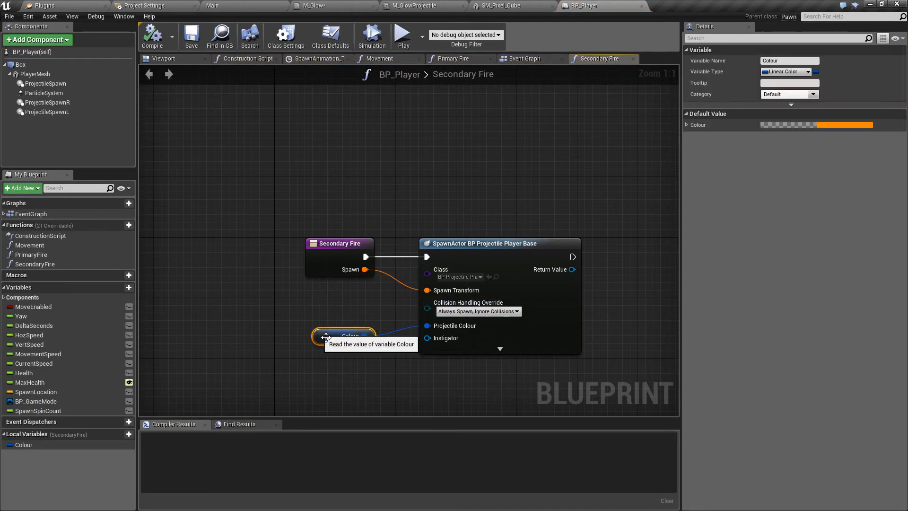
click(816, 125)
drag(723, 219, 749, 209)
click(777, 353)
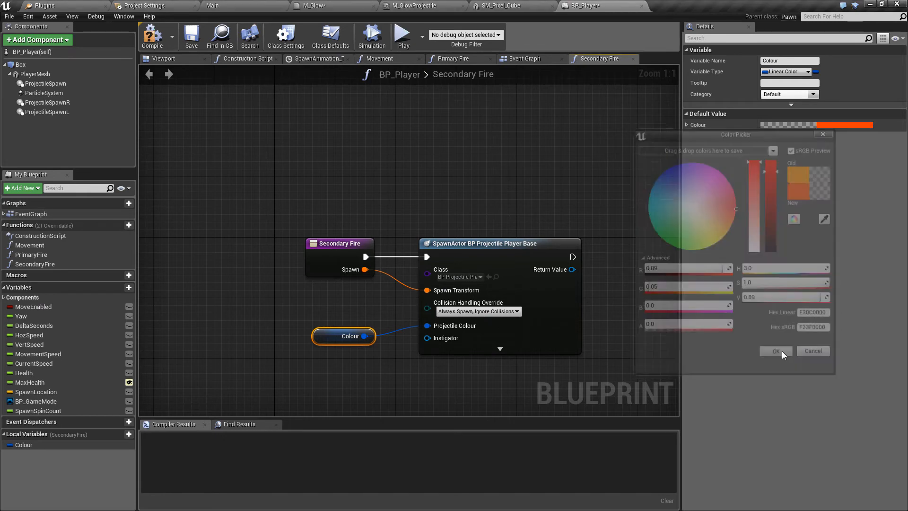
Change the default value of Primary Fire's ProjectileColour variable to a deeper blue, R 0.0, G 0.335, B 1.0.
click(476, 62)
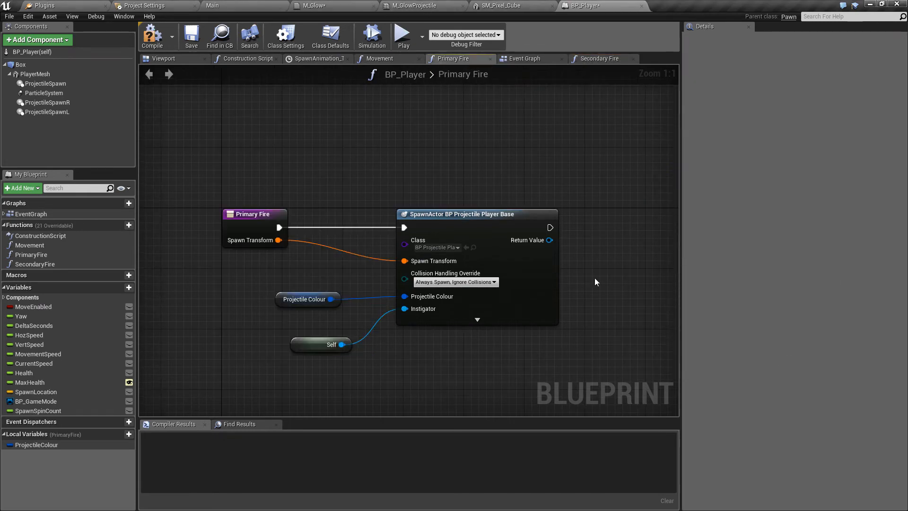
click(296, 301)
click(814, 125)
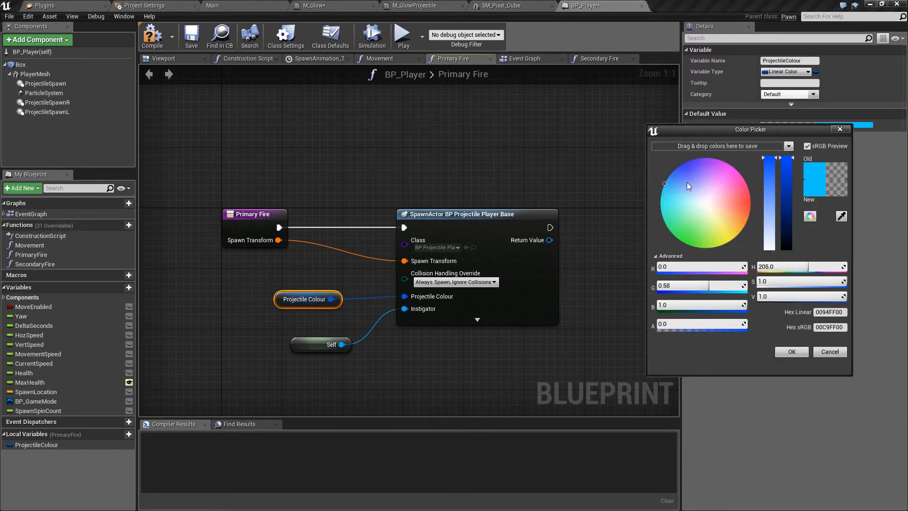
drag(687, 183, 660, 167)
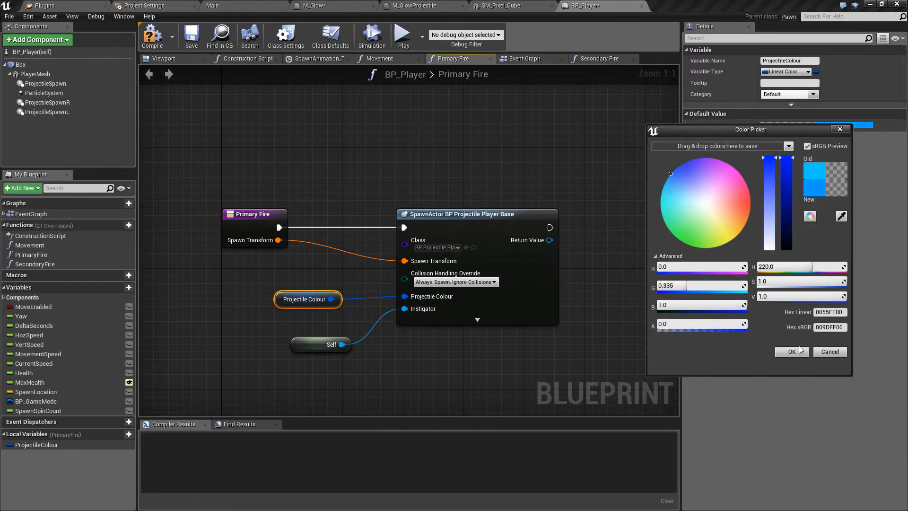
click(791, 351)
Play the game, move the ship sideways while firing to check the new projectile colours, and end the session.
click(402, 34)
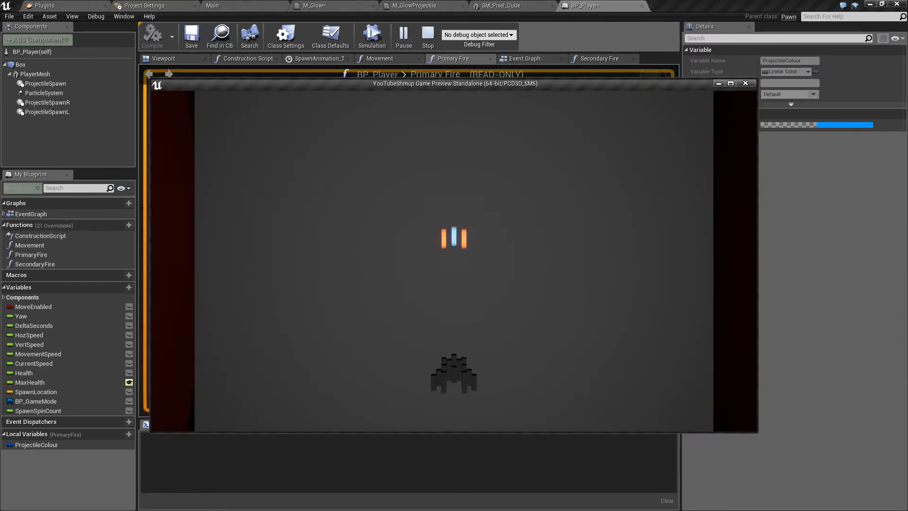
key(space)
key(a)
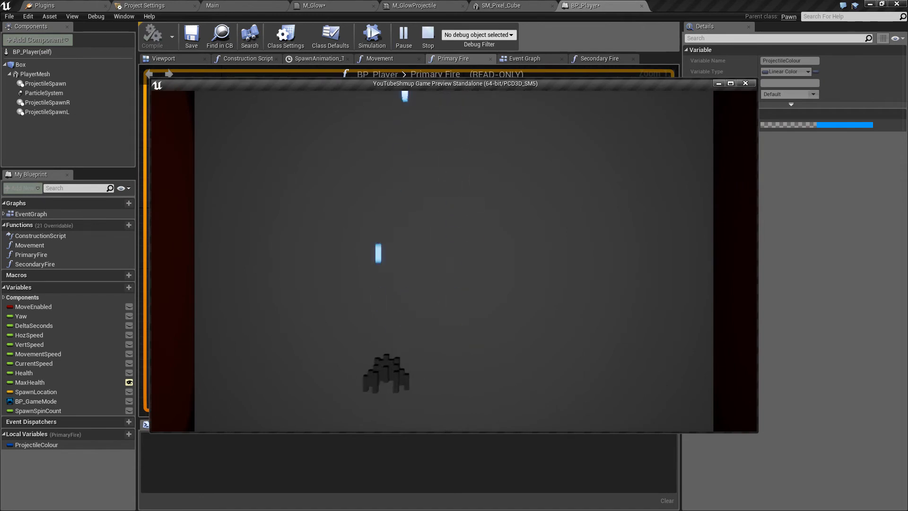
key(d)
key(Escape)
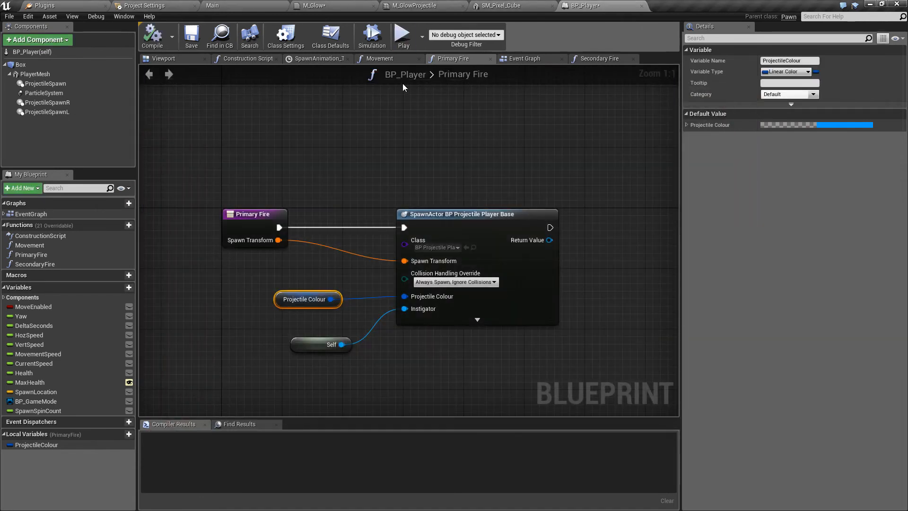
Return to the Main level and create a material instance of M_Glow named M_GlowPlayerBody in the Materials/Glow folder.
click(492, 5)
click(438, 5)
click(353, 5)
click(246, 5)
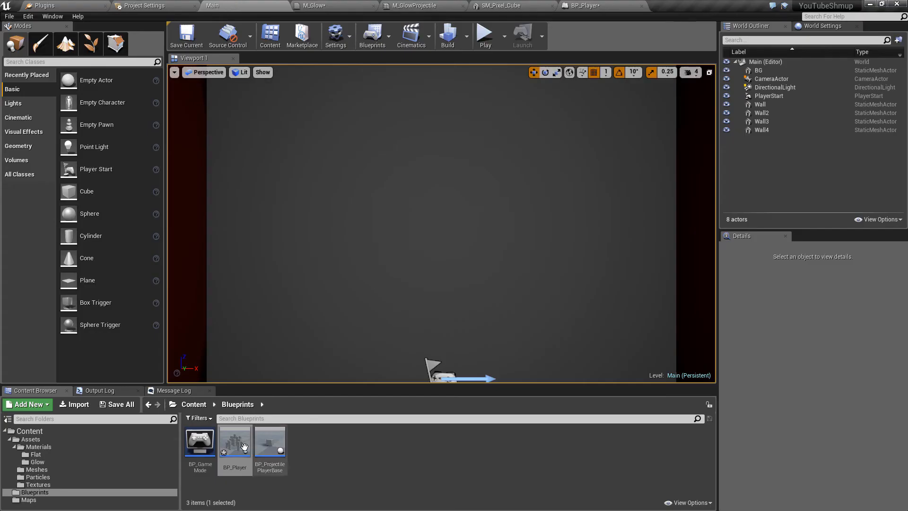
click(76, 447)
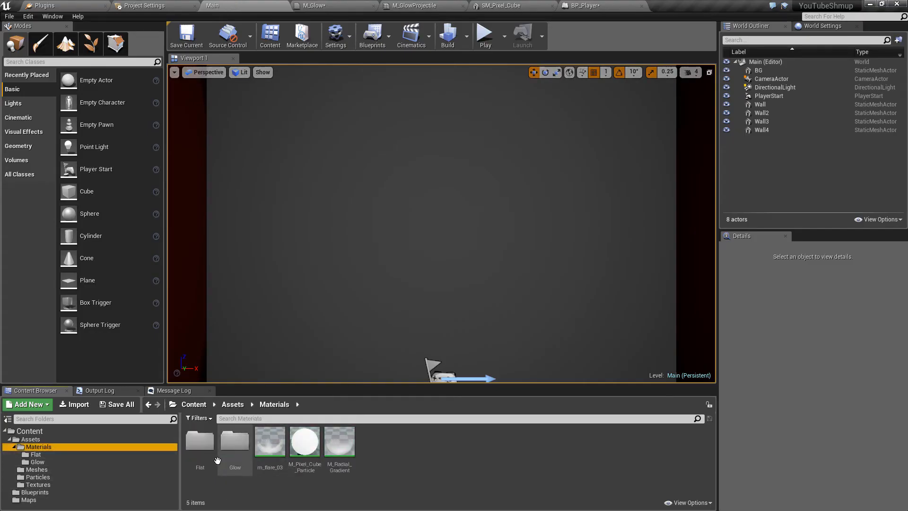
double_click(235, 441)
right_click(208, 444)
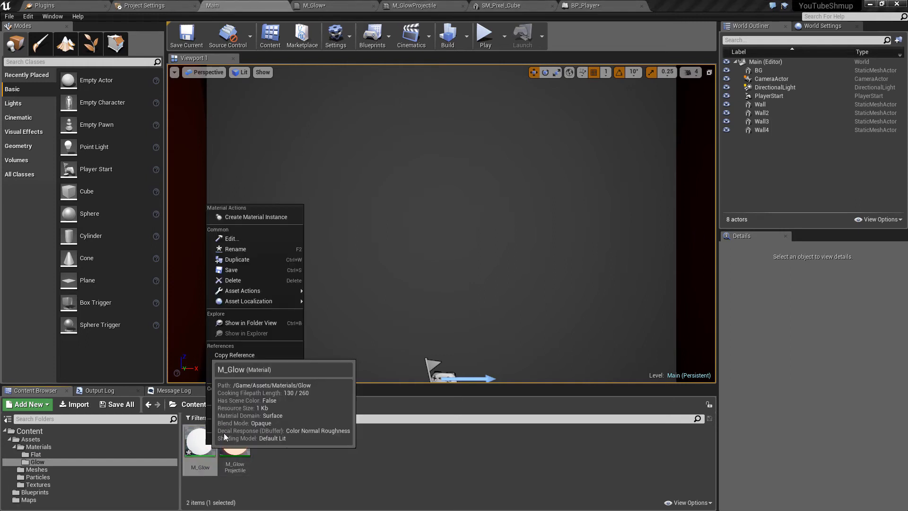
click(251, 217)
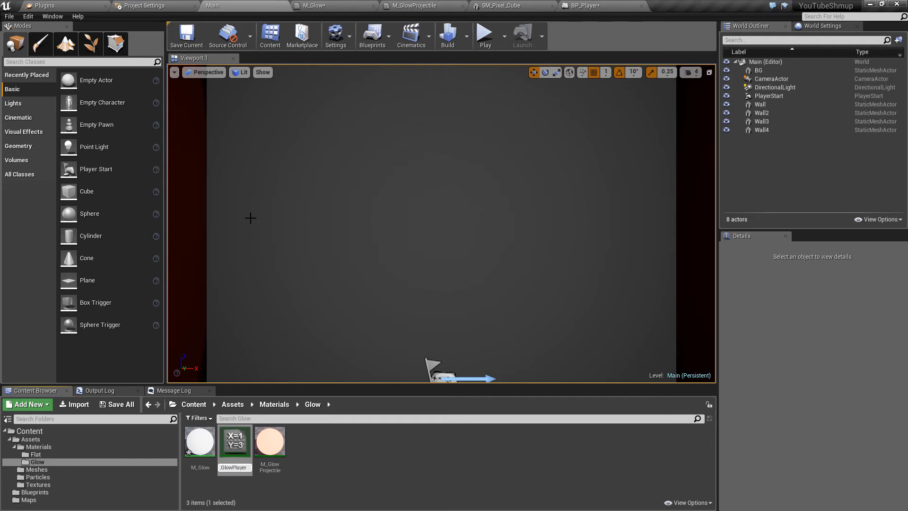
text(M_GlowPlayerBody)
key(Return)
Duplicate M_GlowPlayerBody as M_GlowPlayerArmour and open the duplicate.
key(ctrl+w)
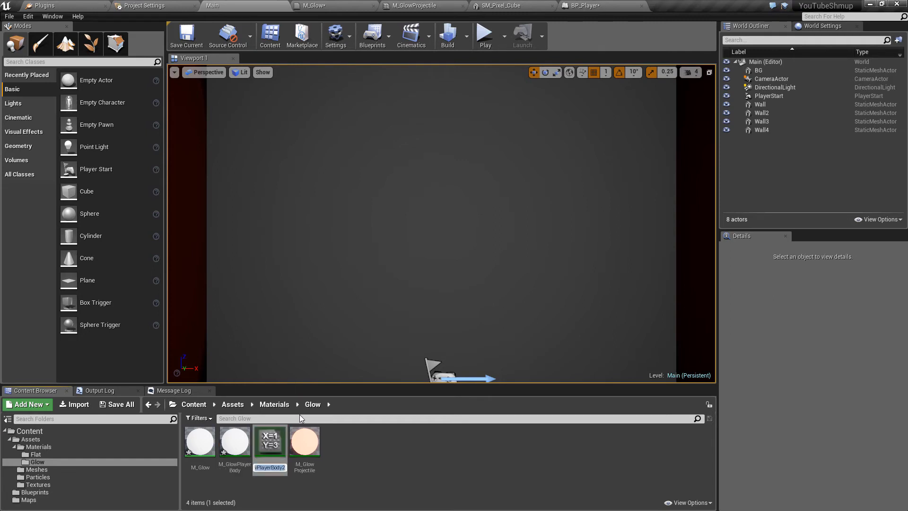
text(M_GlowPlayerArmour)
key(Return)
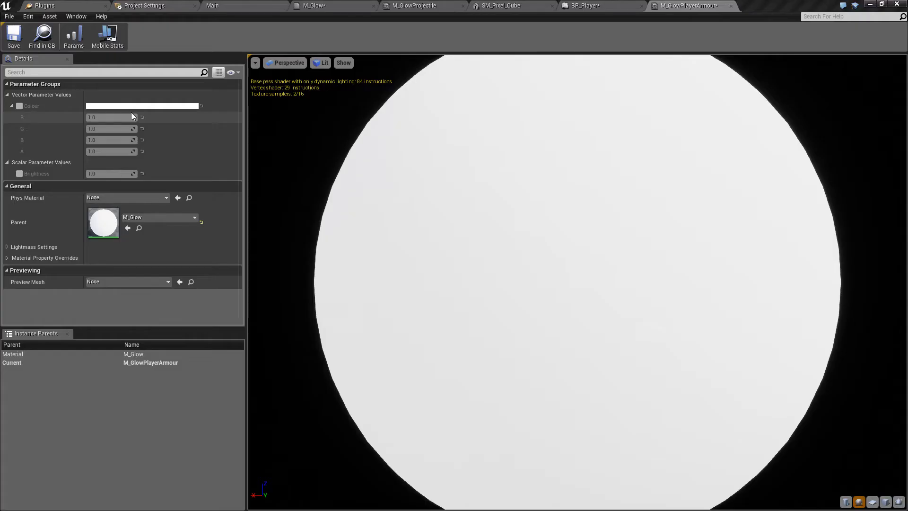
Override the Colour of M_GlowPlayerArmour with light blue, R 0.0, G 0.603, B 1.0.
click(19, 107)
click(118, 106)
mouse_move(179, 186)
mouse_down()
mouse_move(180, 163)
mouse_move(117, 160)
mouse_up()
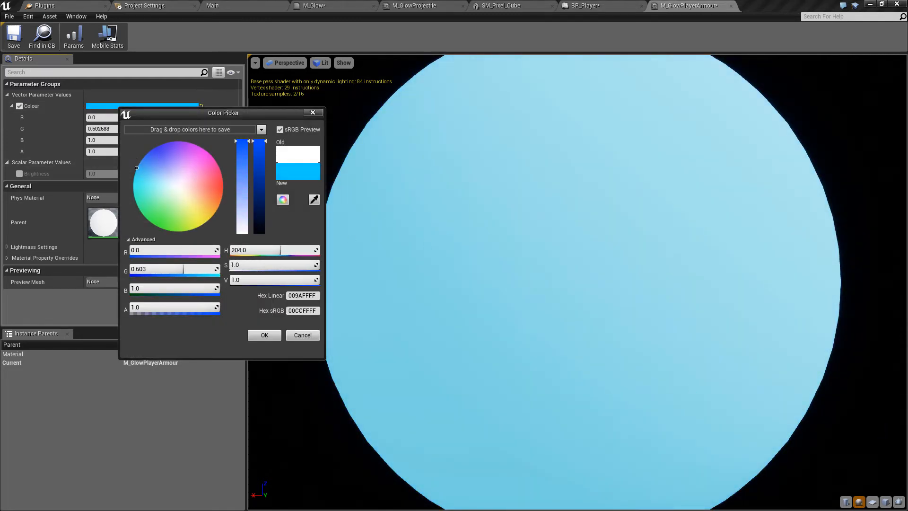
click(264, 335)
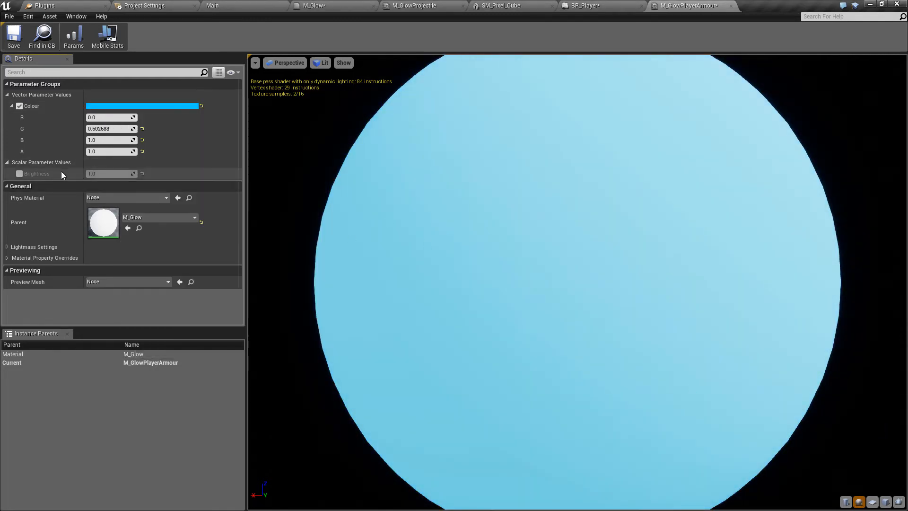
Override Brightness with 10 and save the M_GlowPlayerArmour instance.
click(20, 174)
click(103, 173)
text(1)
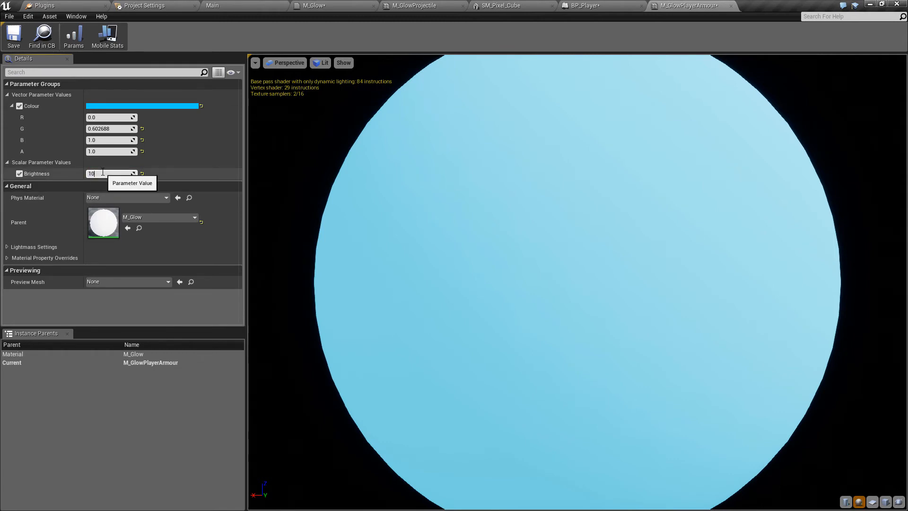
text(0)
key(Return)
click(14, 36)
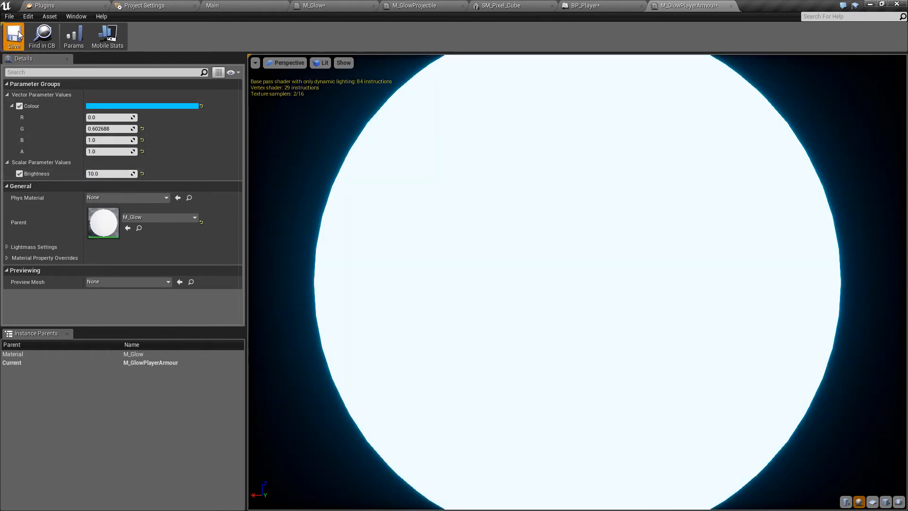
Open M_GlowPlayerBody from the Glow folder and override its Colour with a dark grey.
click(202, 5)
double_click(269, 442)
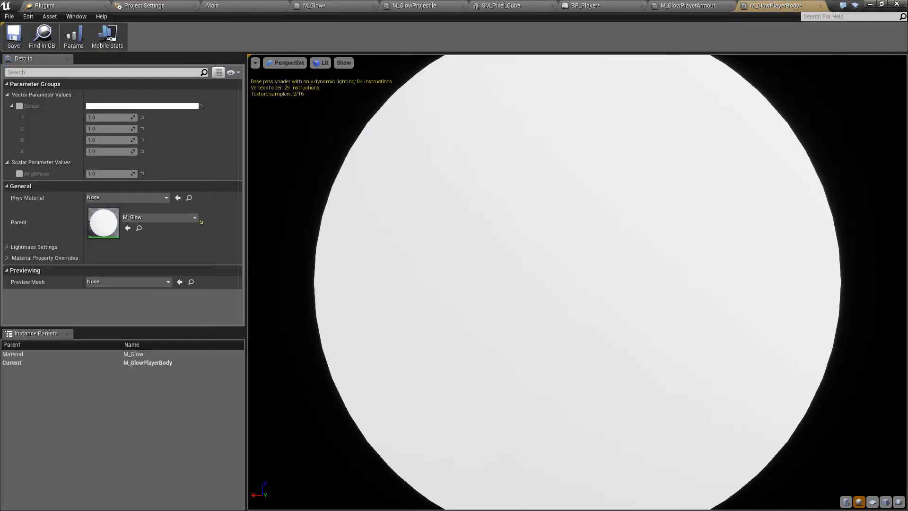
click(19, 106)
click(101, 106)
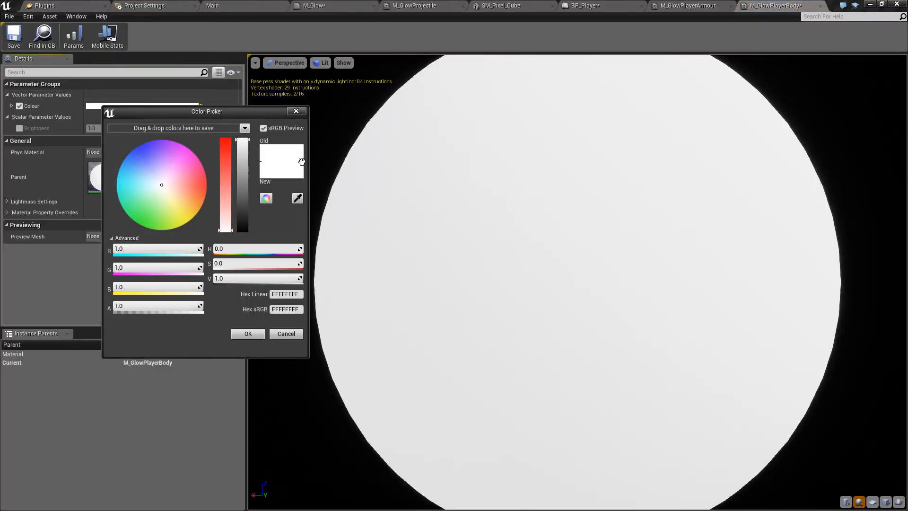
drag(243, 194, 243, 222)
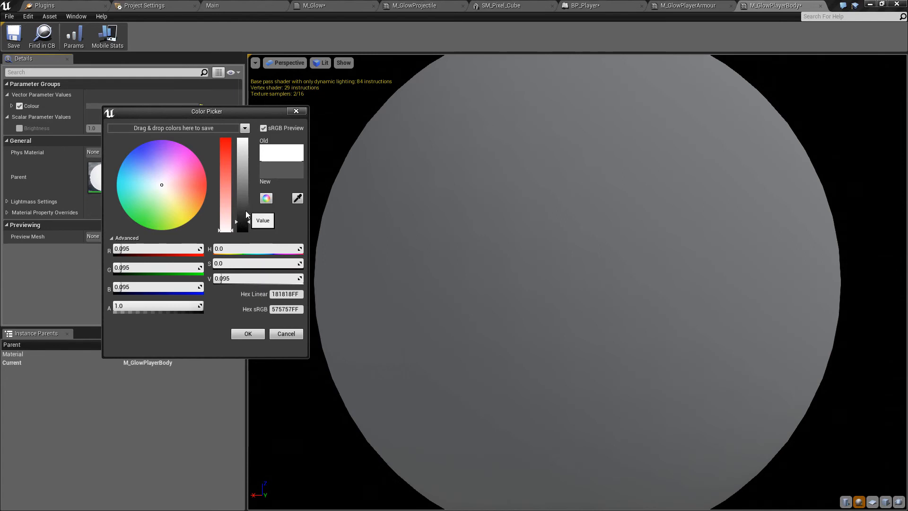
drag(243, 224, 243, 227)
click(248, 334)
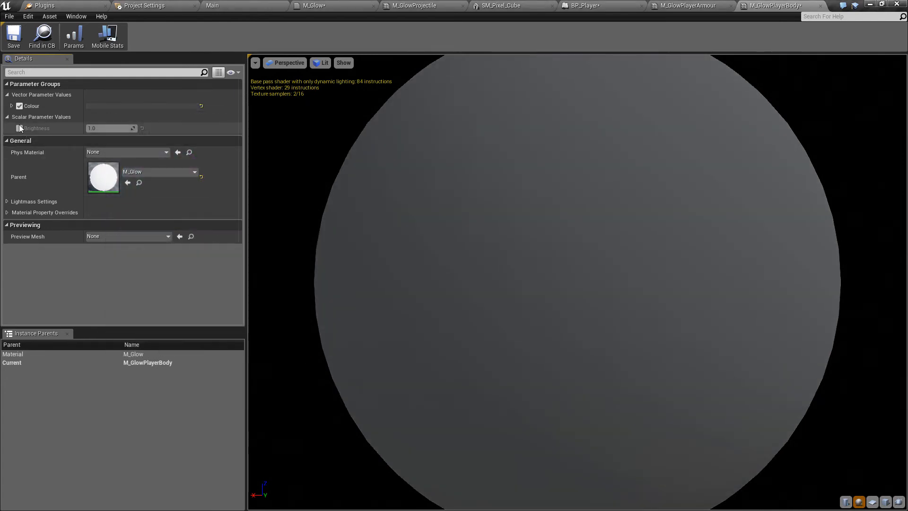
Enable the Brightness override at 1.0 and save the M_GlowPlayerBody instance.
click(19, 128)
click(111, 129)
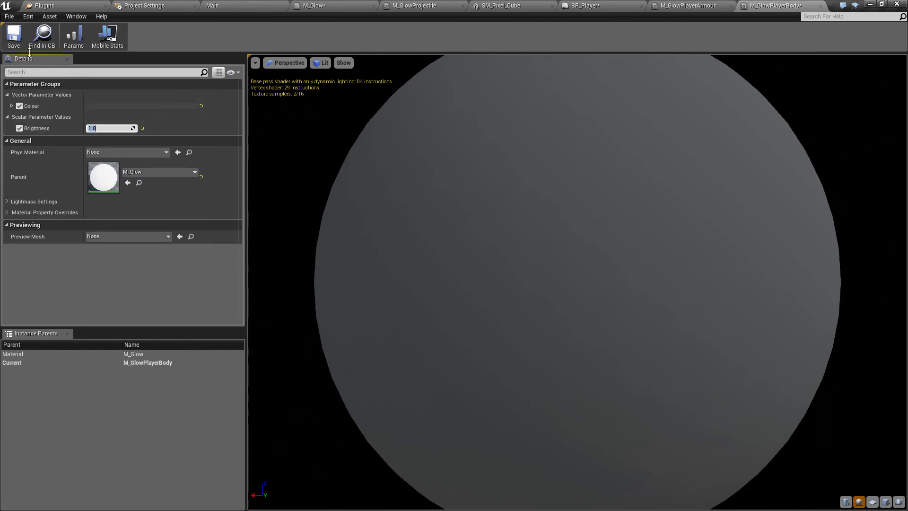
click(14, 35)
Return to the Main level, play it briefly to check the ship's look, and end the session.
click(47, 38)
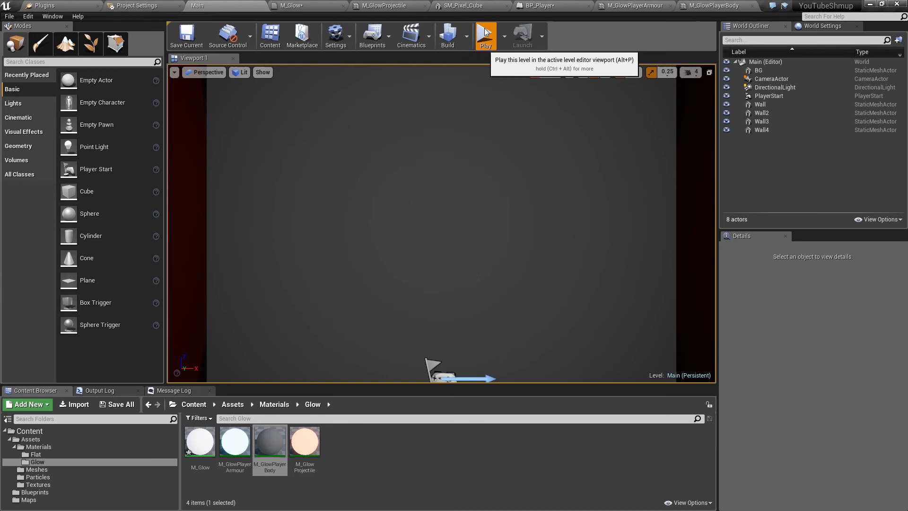
click(485, 32)
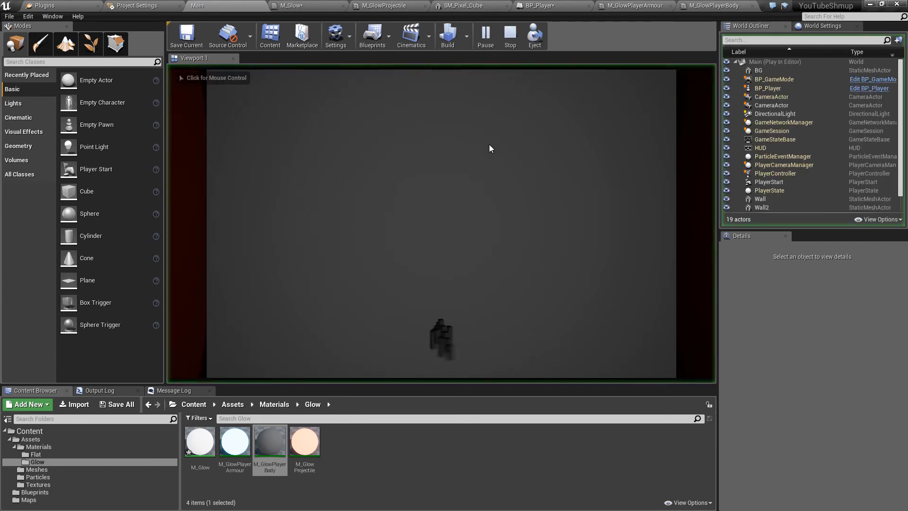
key(Escape)
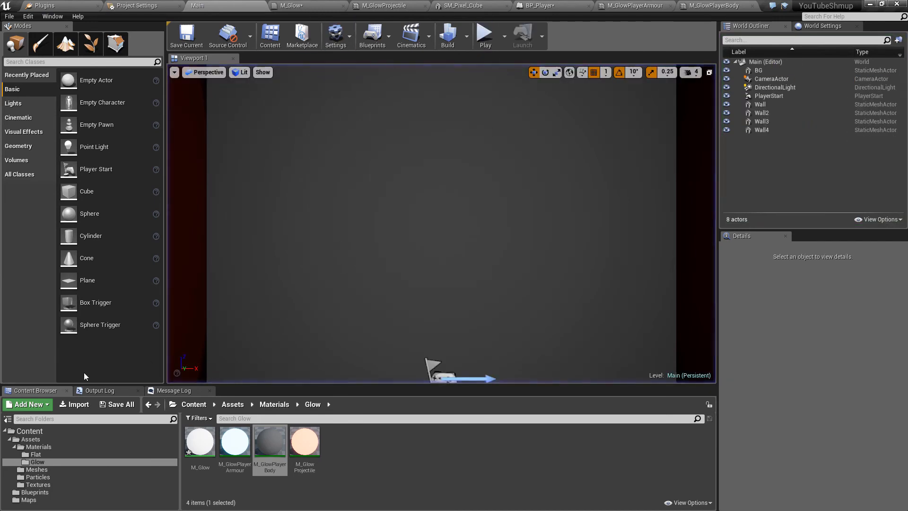
Open the SM_Pixel_Player mesh from the Meshes folder.
click(41, 470)
click(266, 446)
double_click(266, 446)
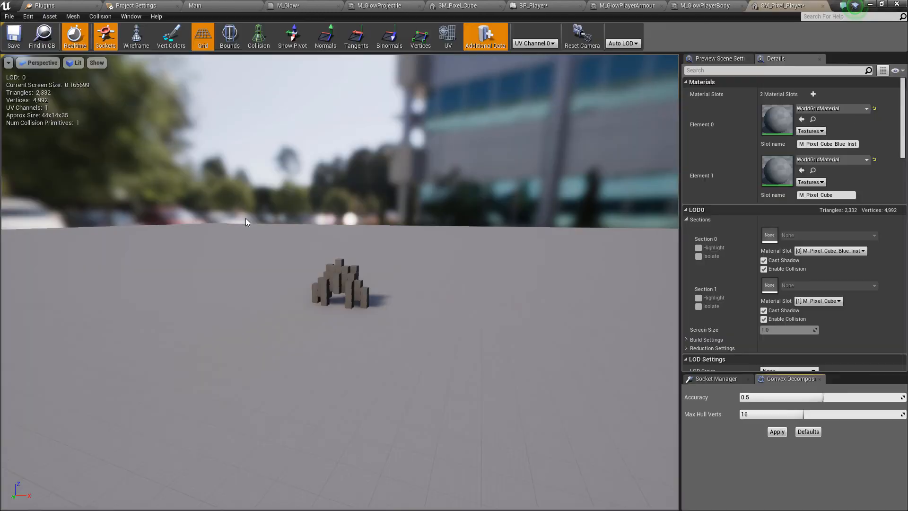
Try M_GlowPlayerBody in the Element 0 material slot of SM_Pixel_Player.
click(842, 107)
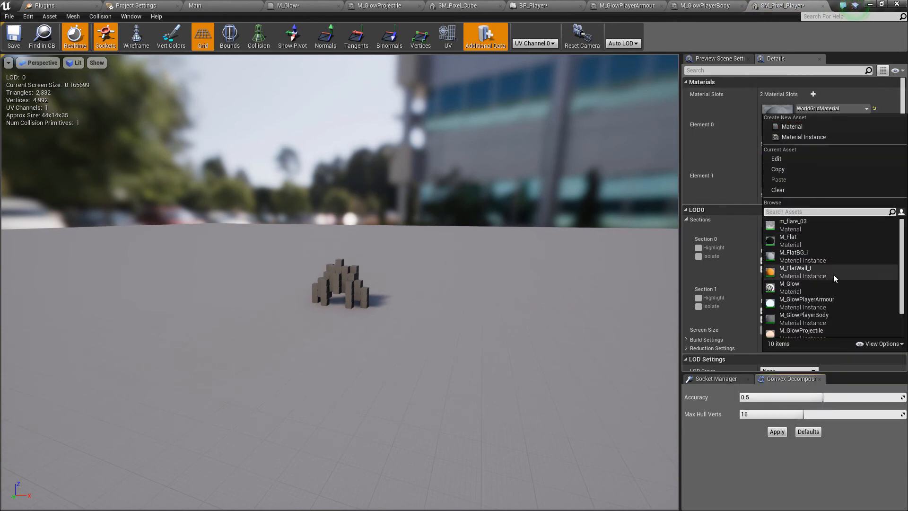
scroll(830, 274, down, 2)
scroll(830, 279, down, 1)
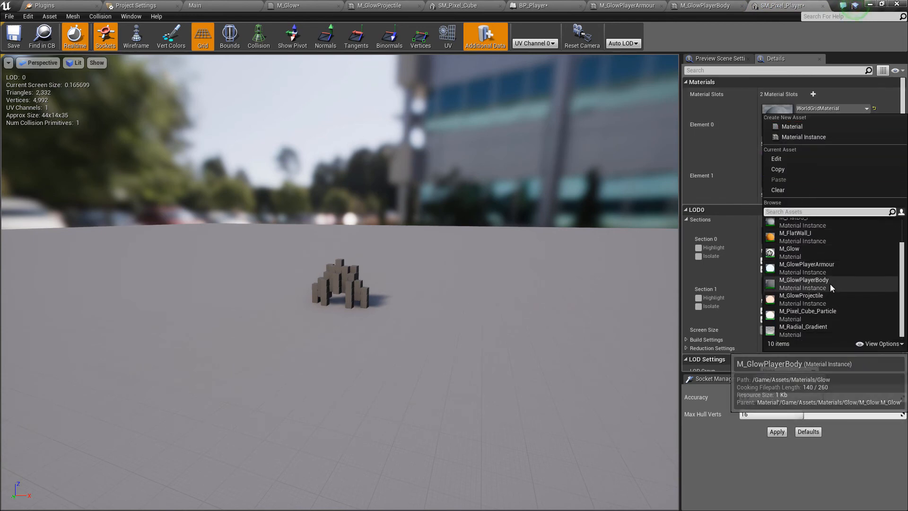
click(829, 283)
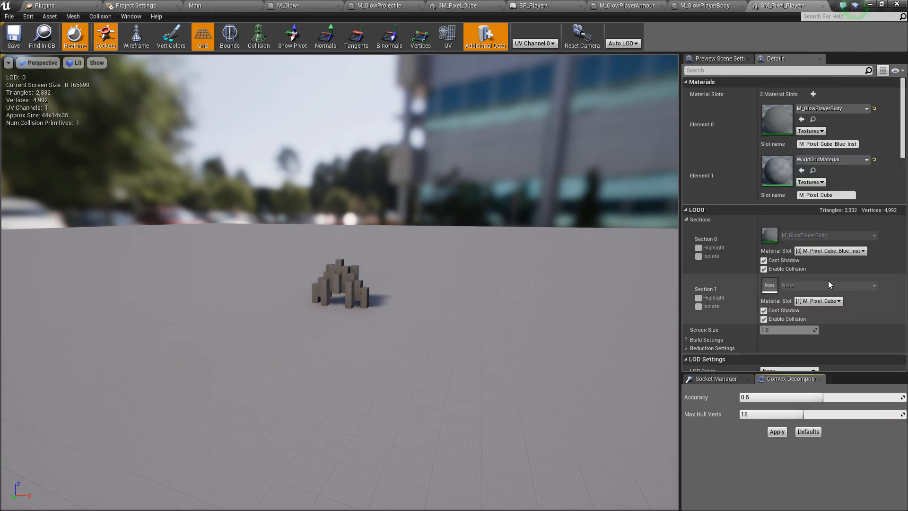
Assign M_GlowPlayerArmour to the Element 0 slot and a player glow instance to Element 1, and save SM_Pixel_Player.
click(828, 110)
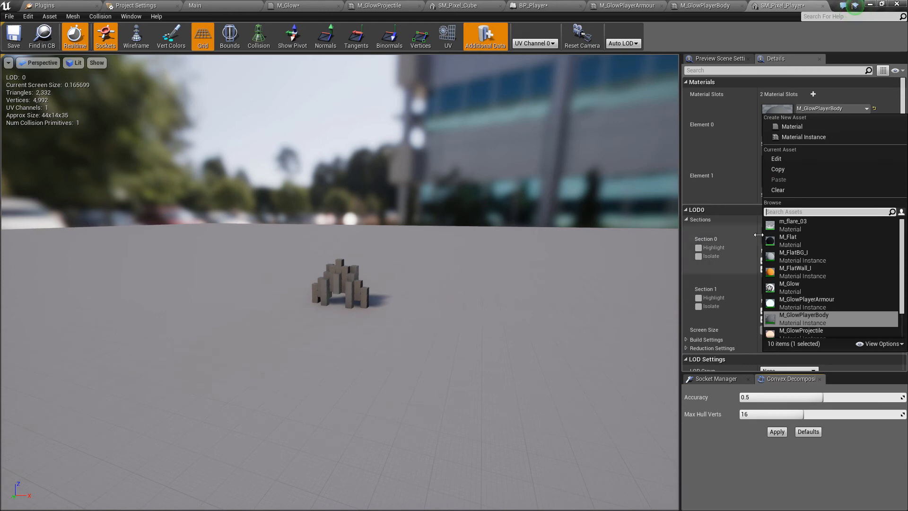
click(822, 298)
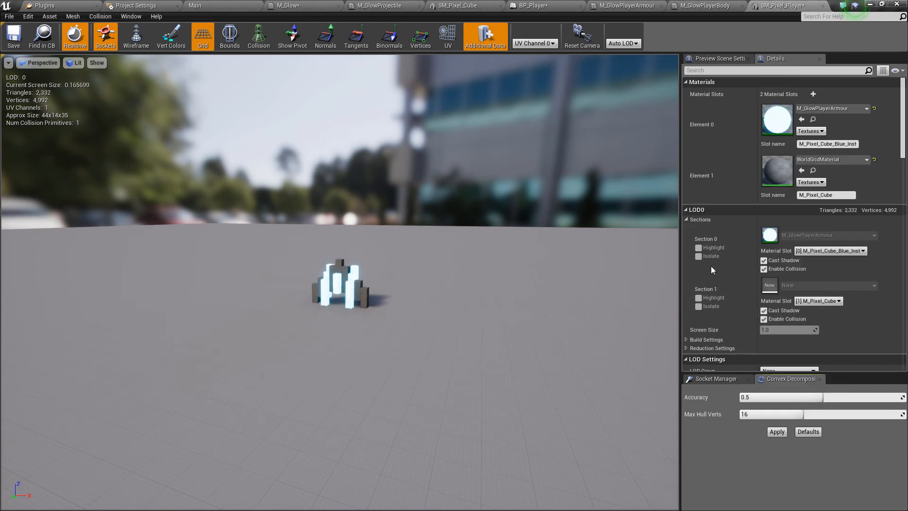
click(844, 160)
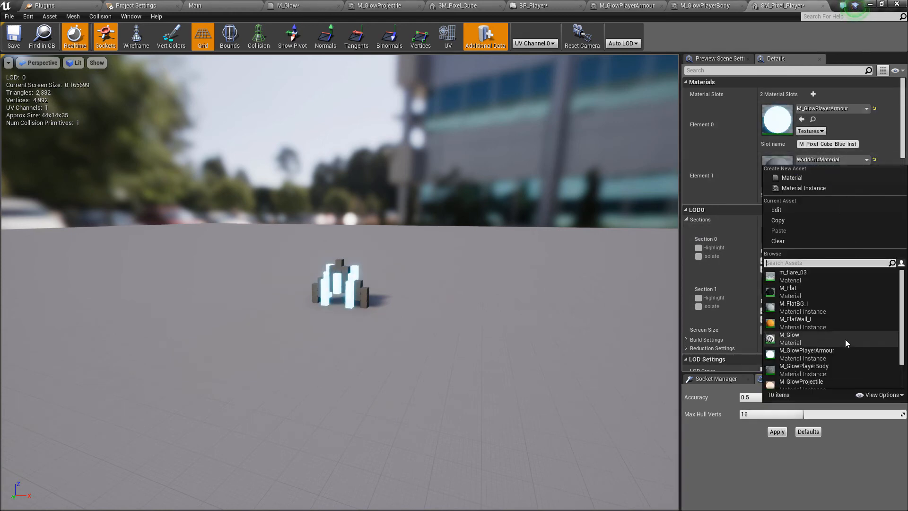
click(847, 354)
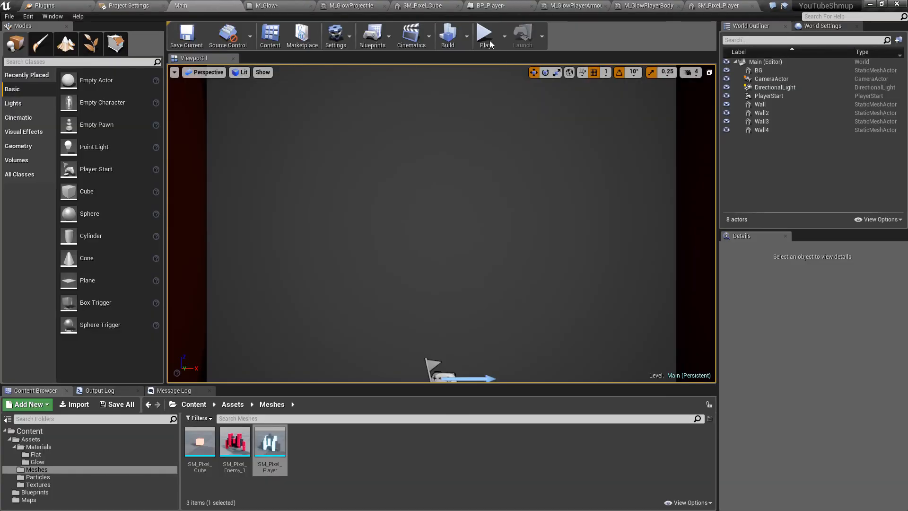
Play the Main level, move the ship sideways while firing to check its materials, and end the session.
click(488, 38)
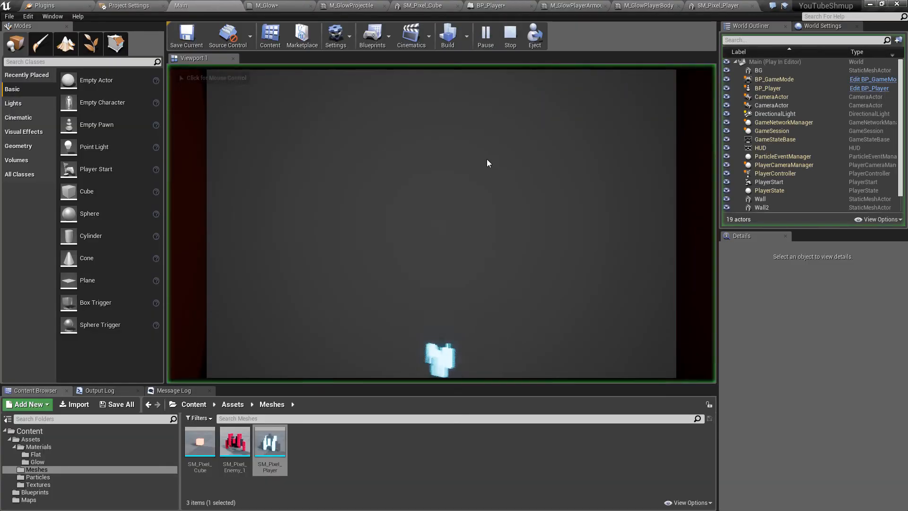
click(501, 221)
key(a)
key(space)
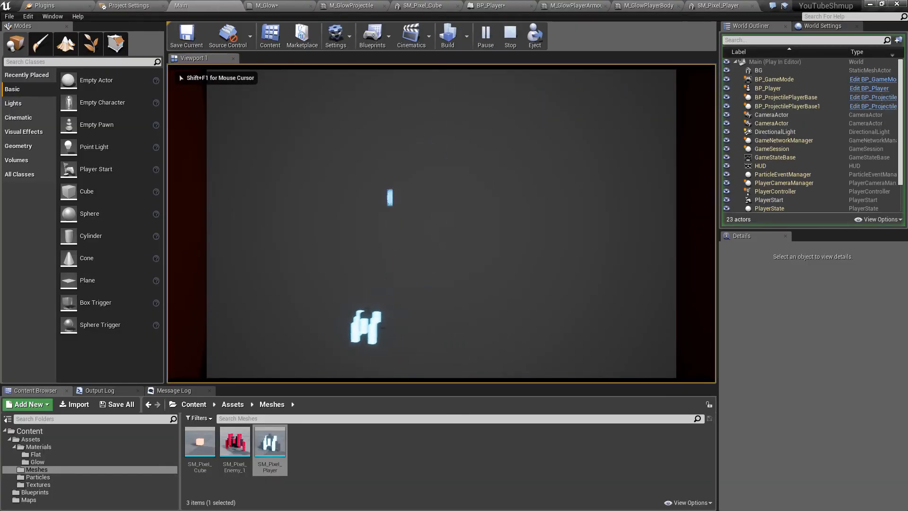
key(d)
key(a)
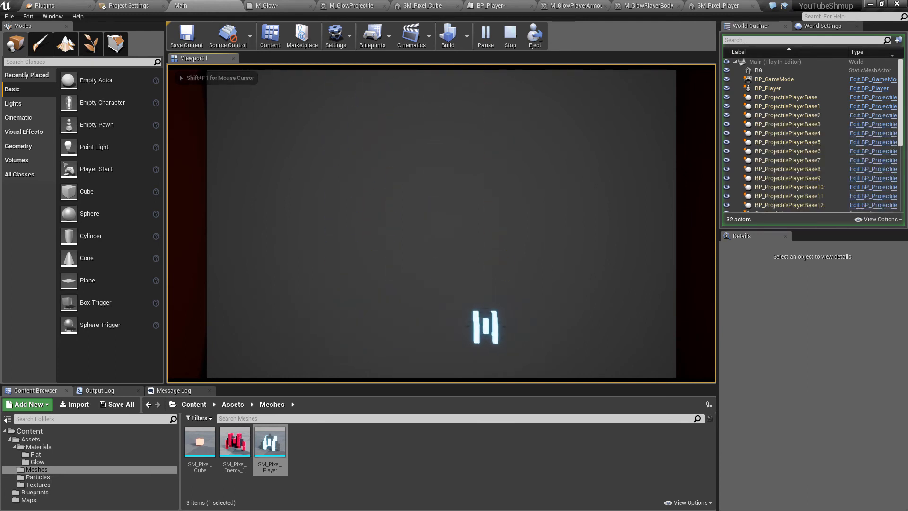
key(Escape)
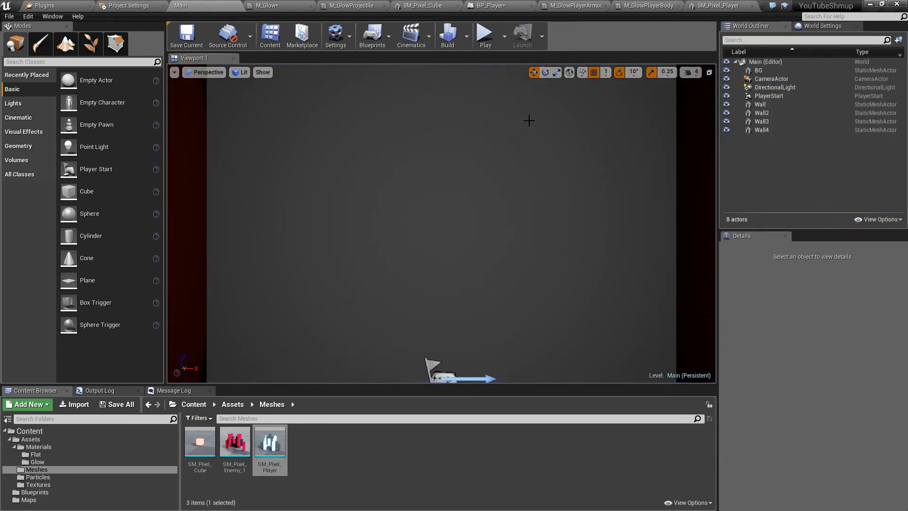
Darken the Colour parameter of the M_GlowPlayerBody material instance slightly and save it.
click(380, 5)
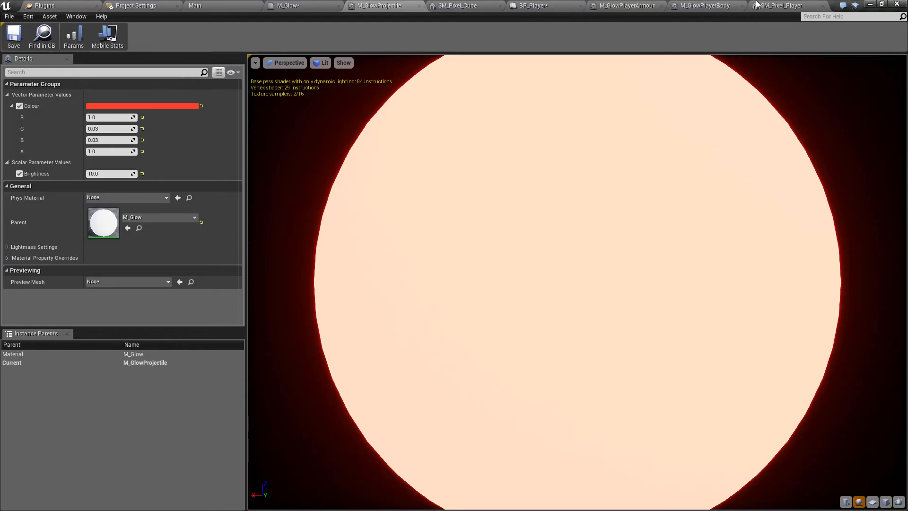
click(705, 6)
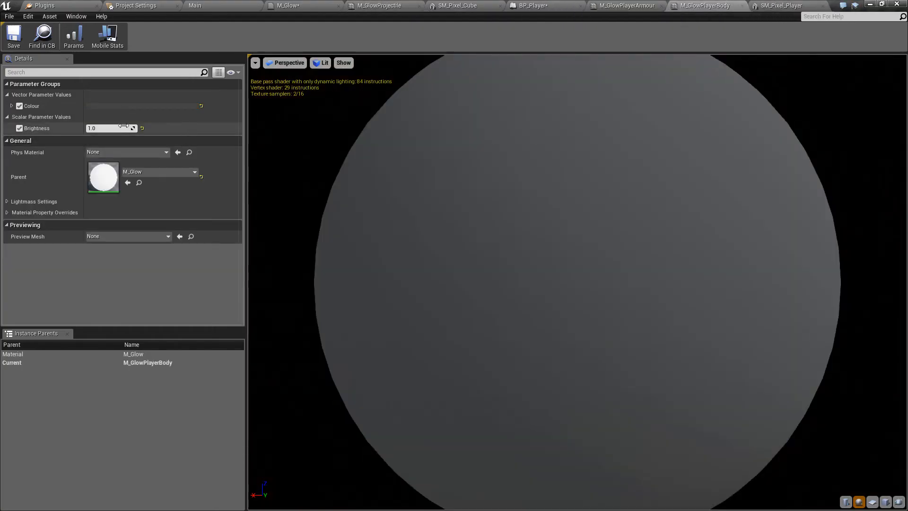
click(137, 108)
drag(276, 222, 276, 229)
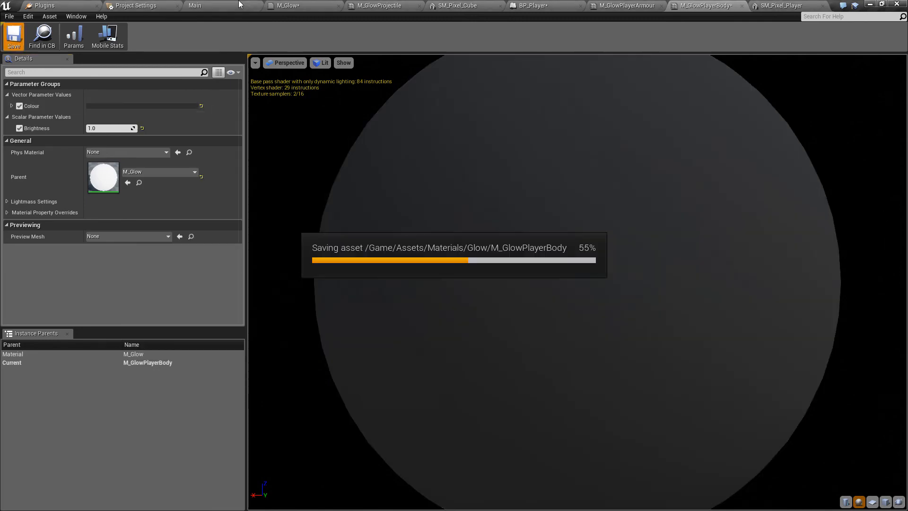
Play the Main level again to check the ship's body colour and projectiles, end the session, and dismiss the Windows storage notification.
click(252, 3)
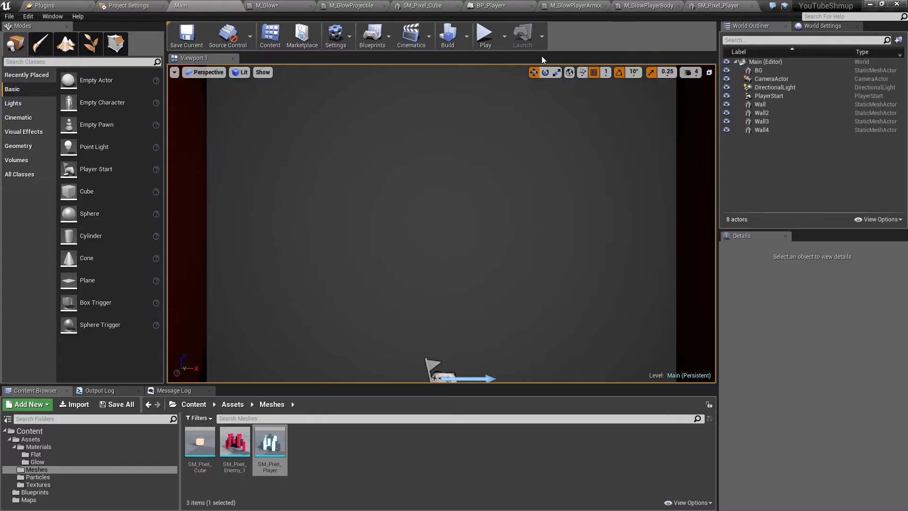
click(486, 36)
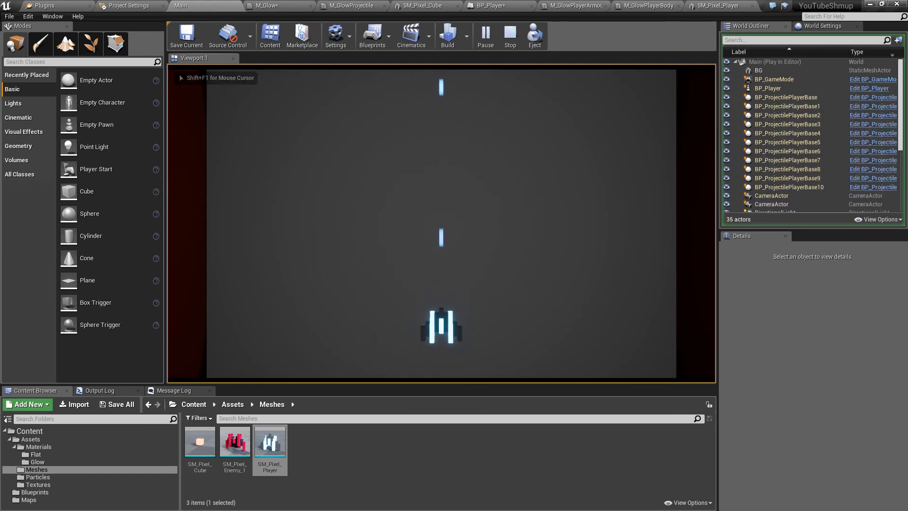
key(Escape)
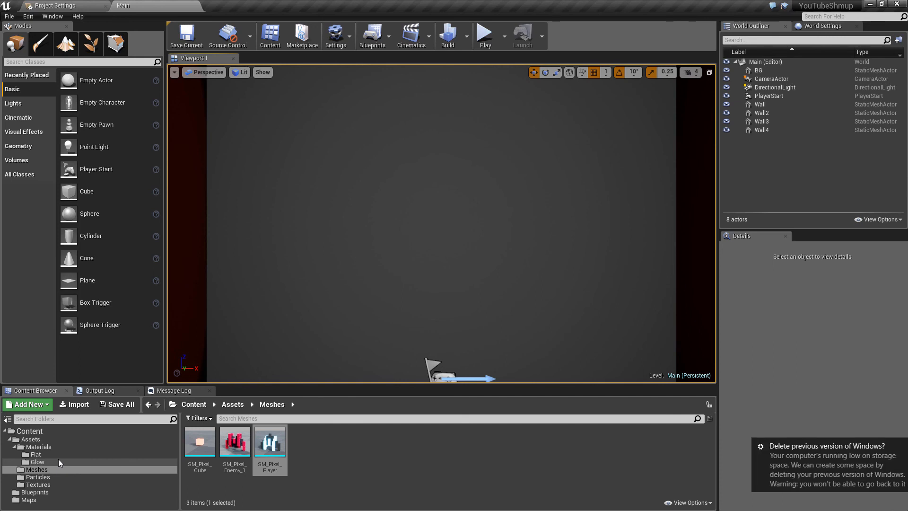
click(792, 475)
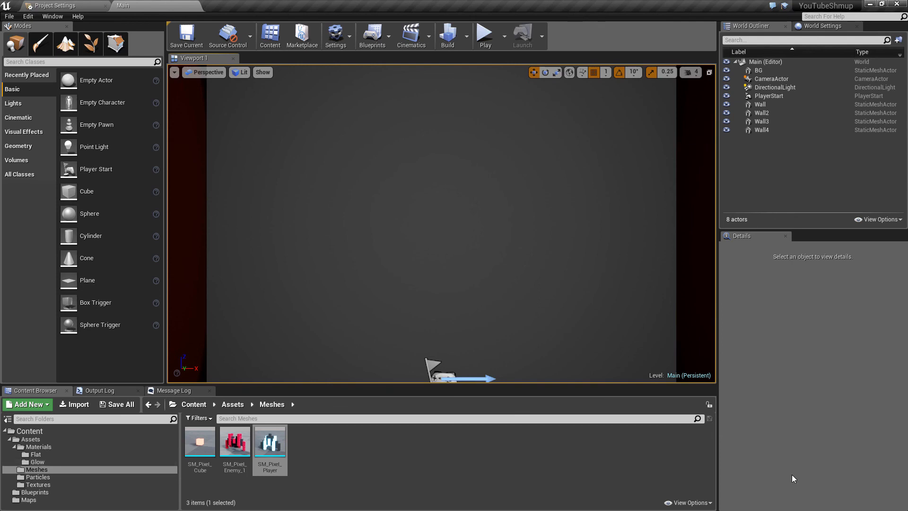